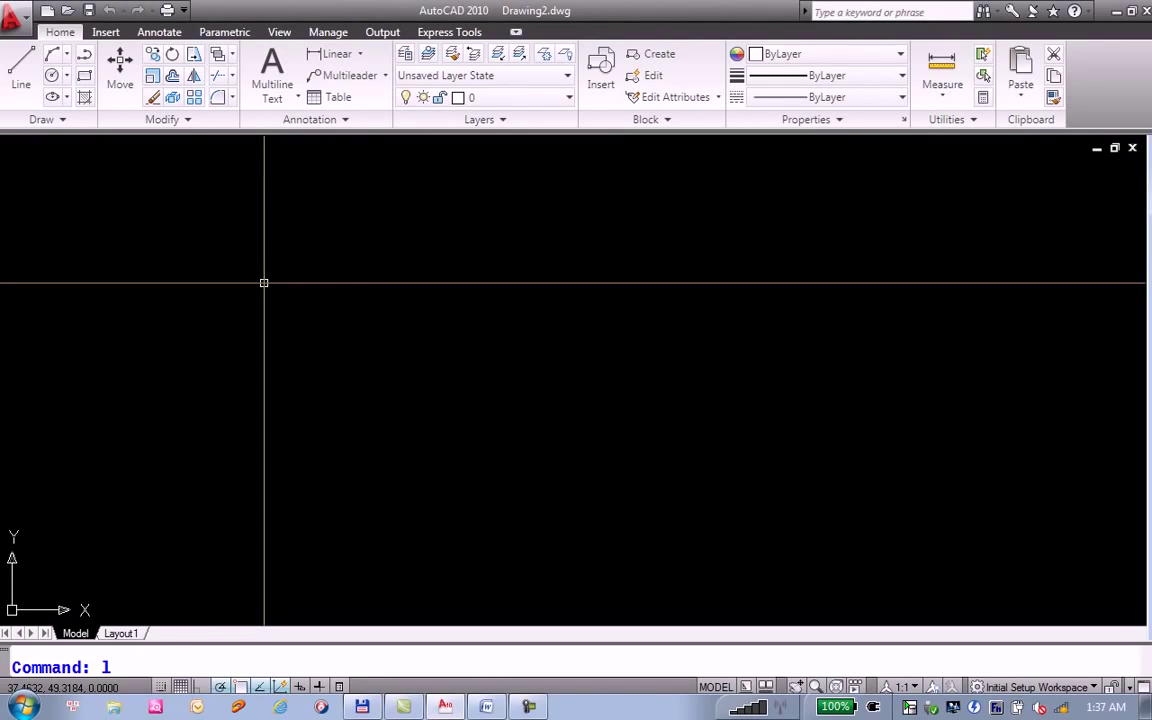
# Create a new layer named Model with colour red and close the layer manager.
pyautogui.write('a')
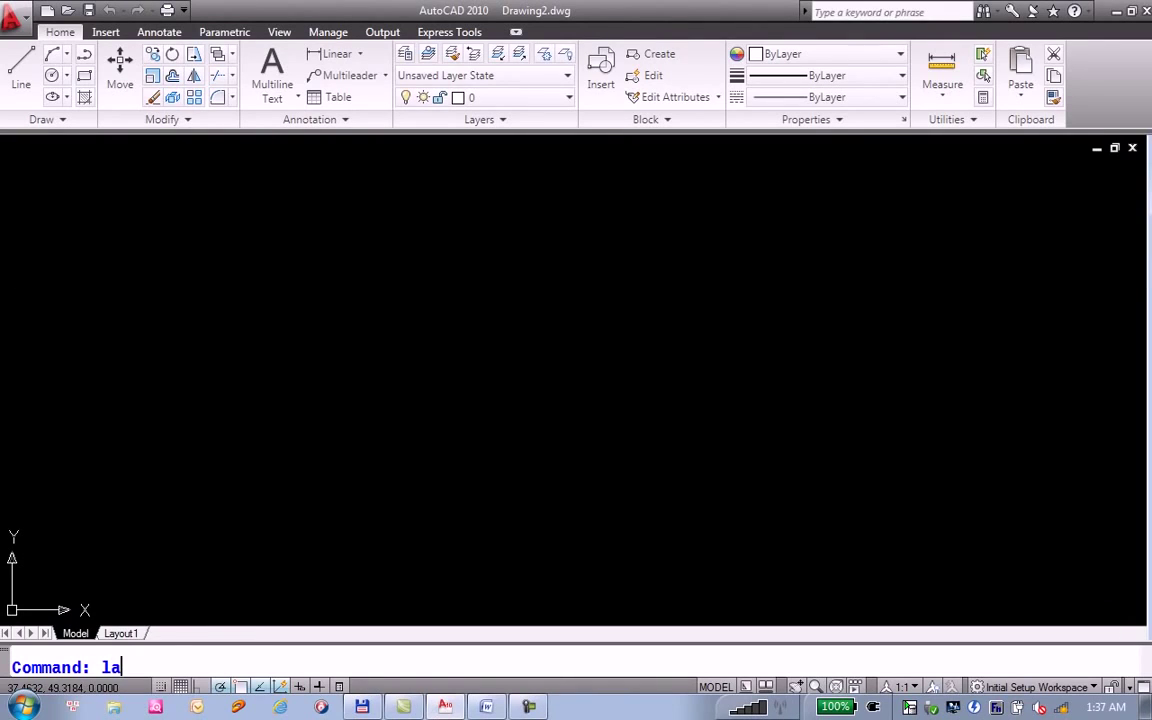
pyautogui.press('Return')
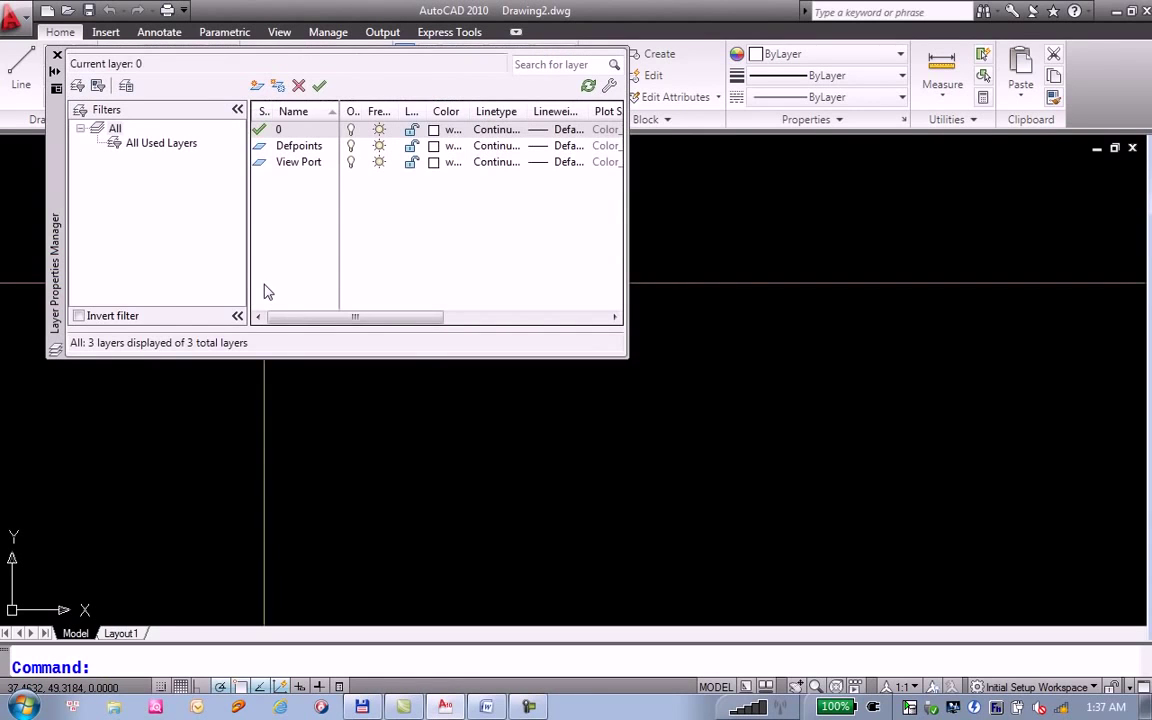
pyautogui.click(257, 86)
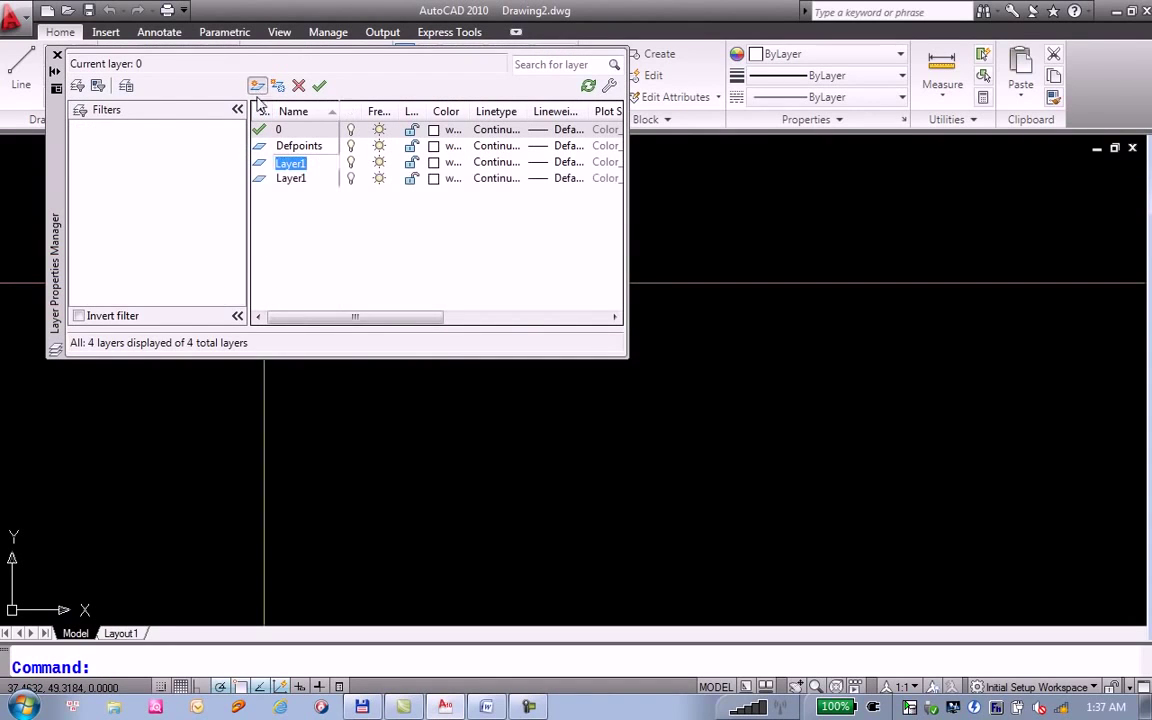
pyautogui.write('Model')
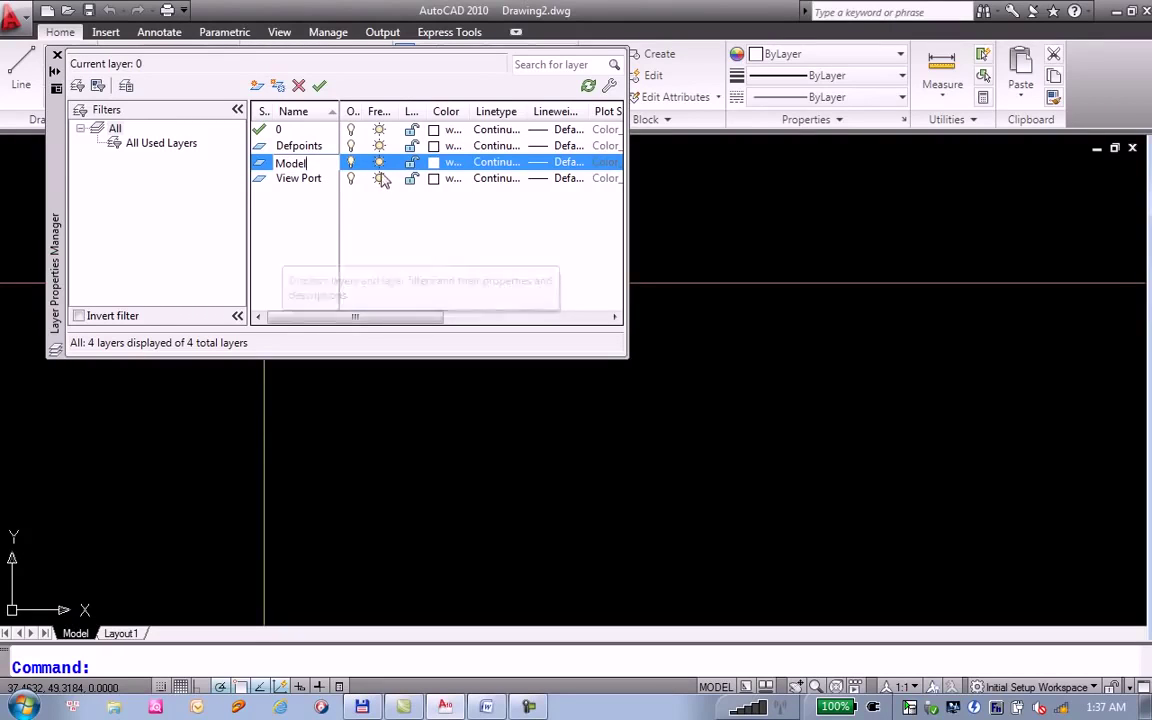
pyautogui.click(437, 163)
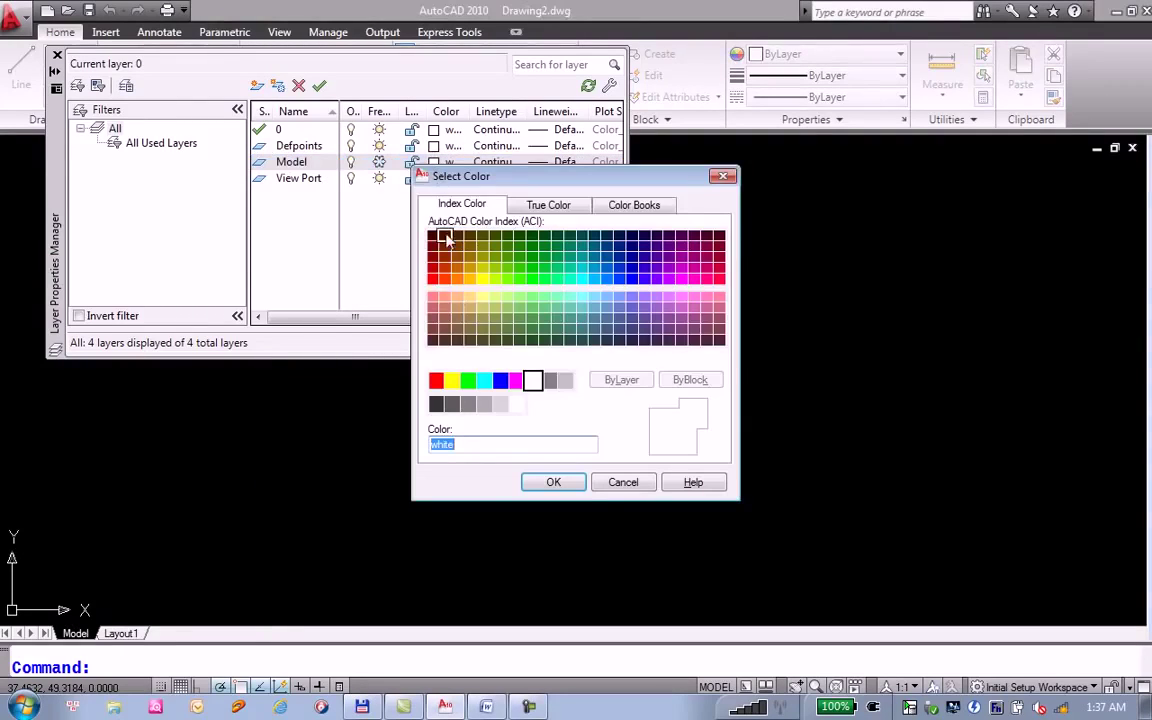
pyautogui.click(436, 381)
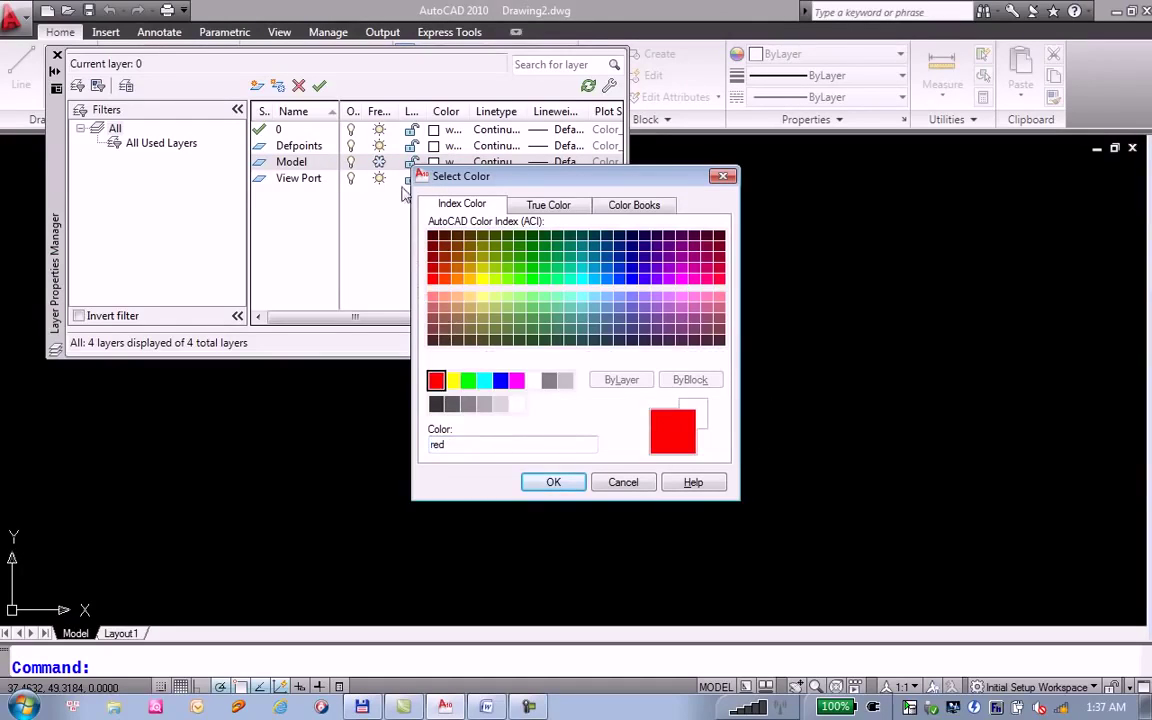
pyautogui.click(565, 483)
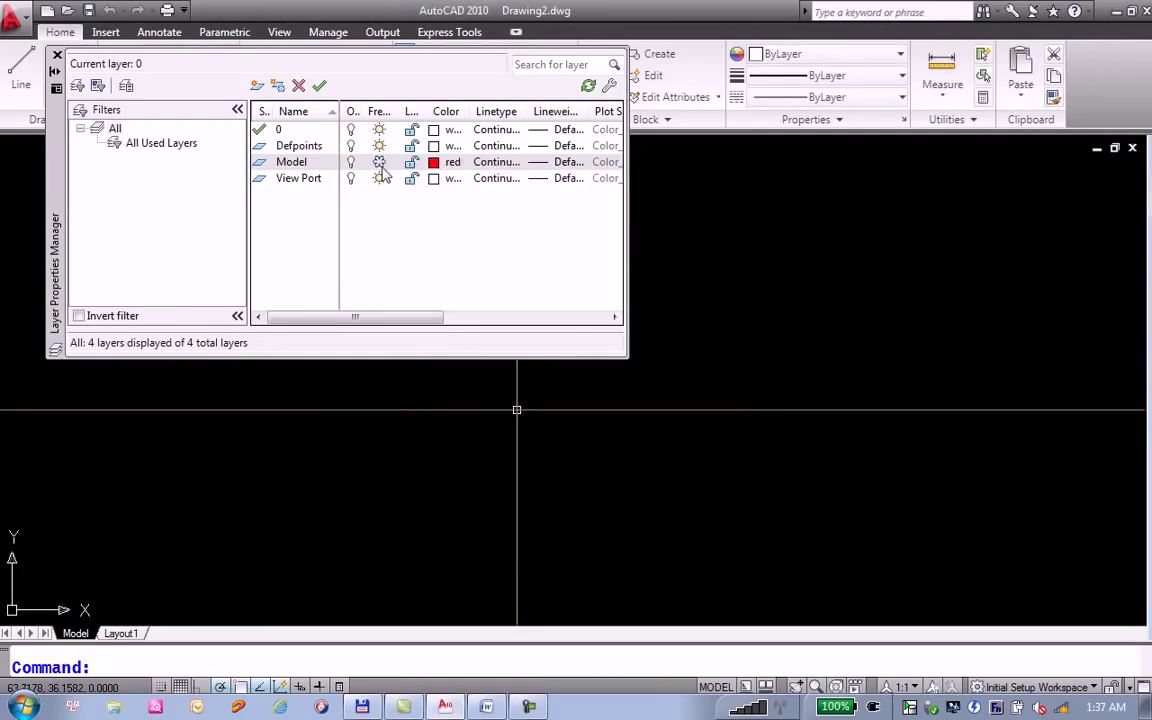
pyautogui.click(379, 162)
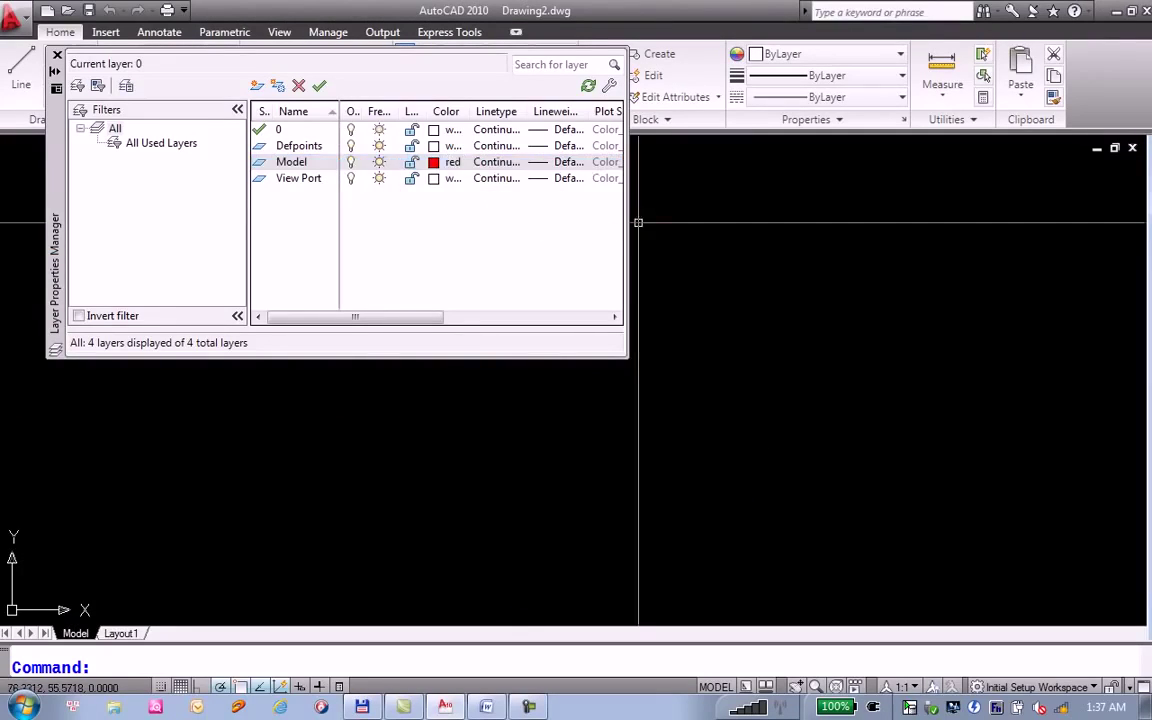
pyautogui.click(56, 55)
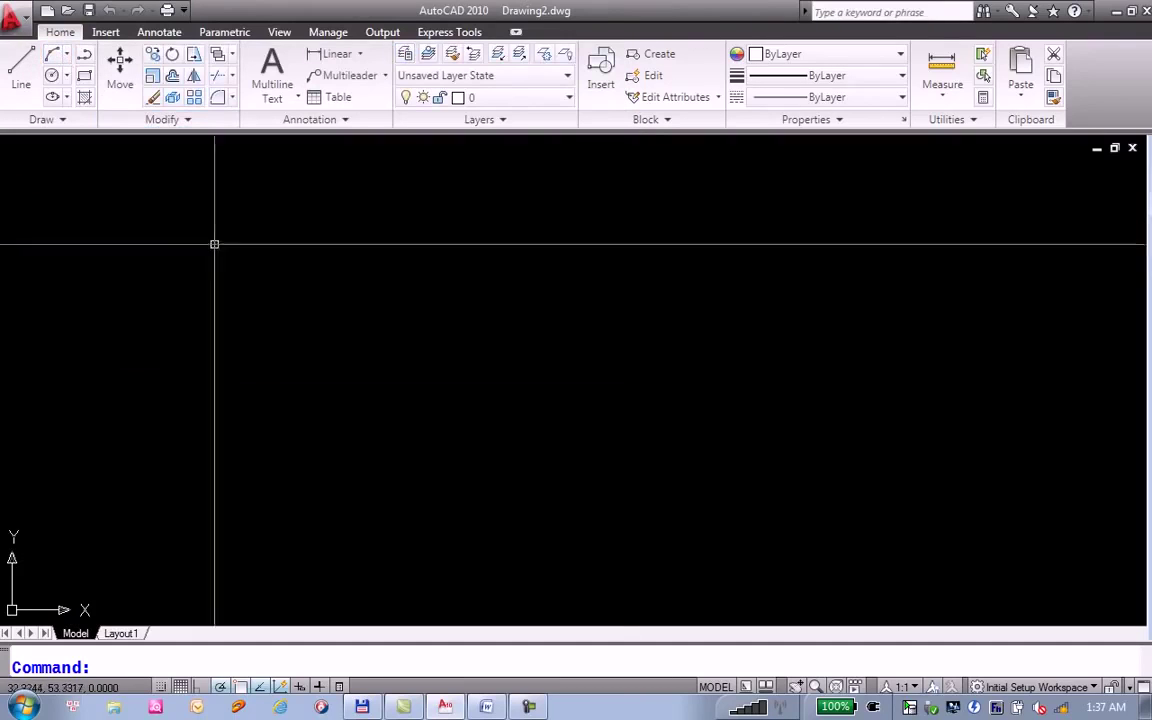
pyautogui.click(252, 265)
# Make Model the current layer and draw a 12000-unit horizontal line.
pyautogui.click(321, 280)
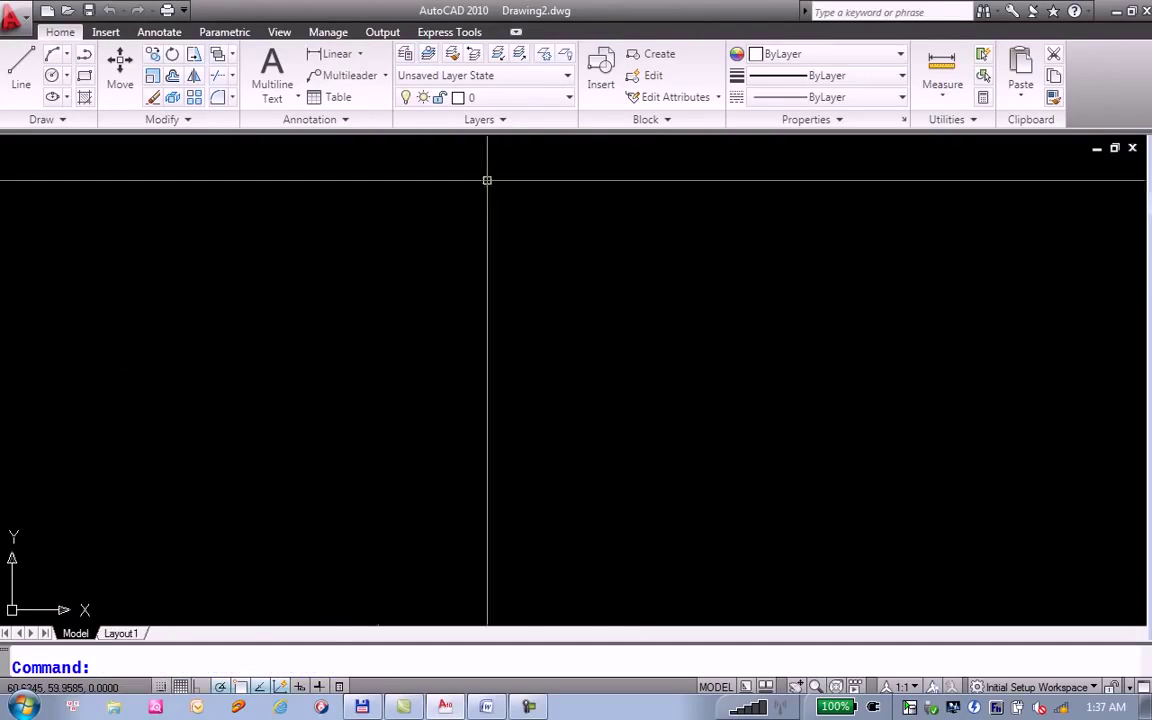
pyautogui.click(527, 99)
pyautogui.click(484, 162)
pyautogui.write('l')
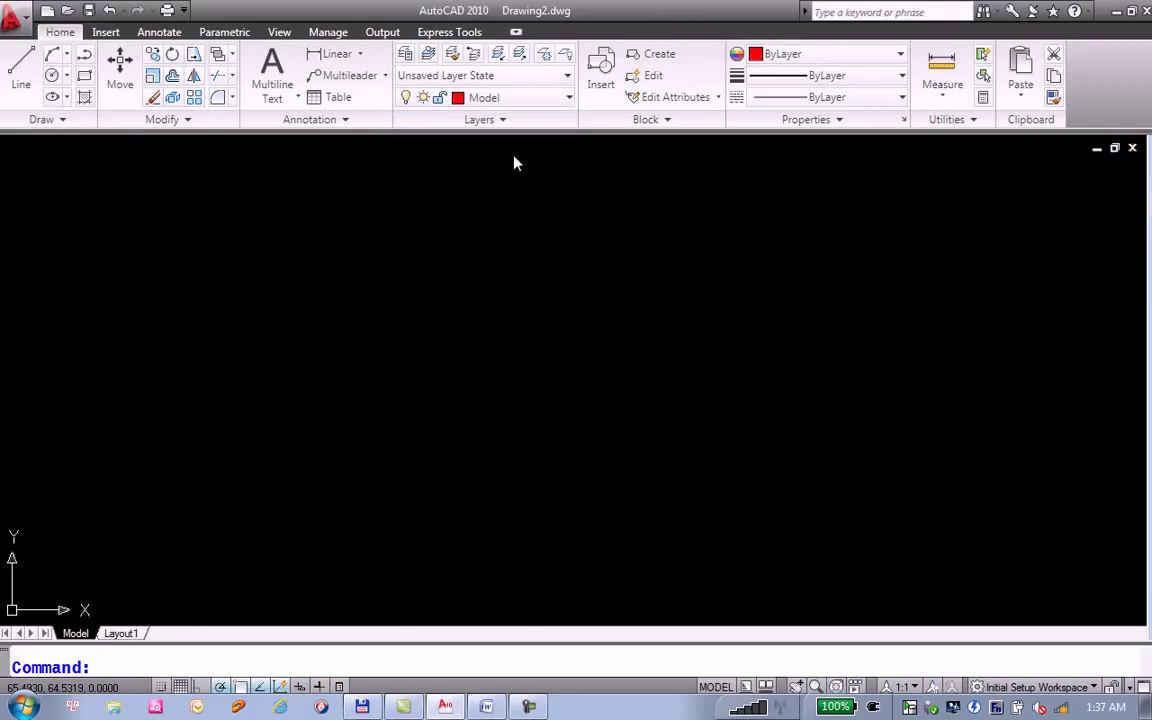
pyautogui.press('Return')
pyautogui.click(229, 268)
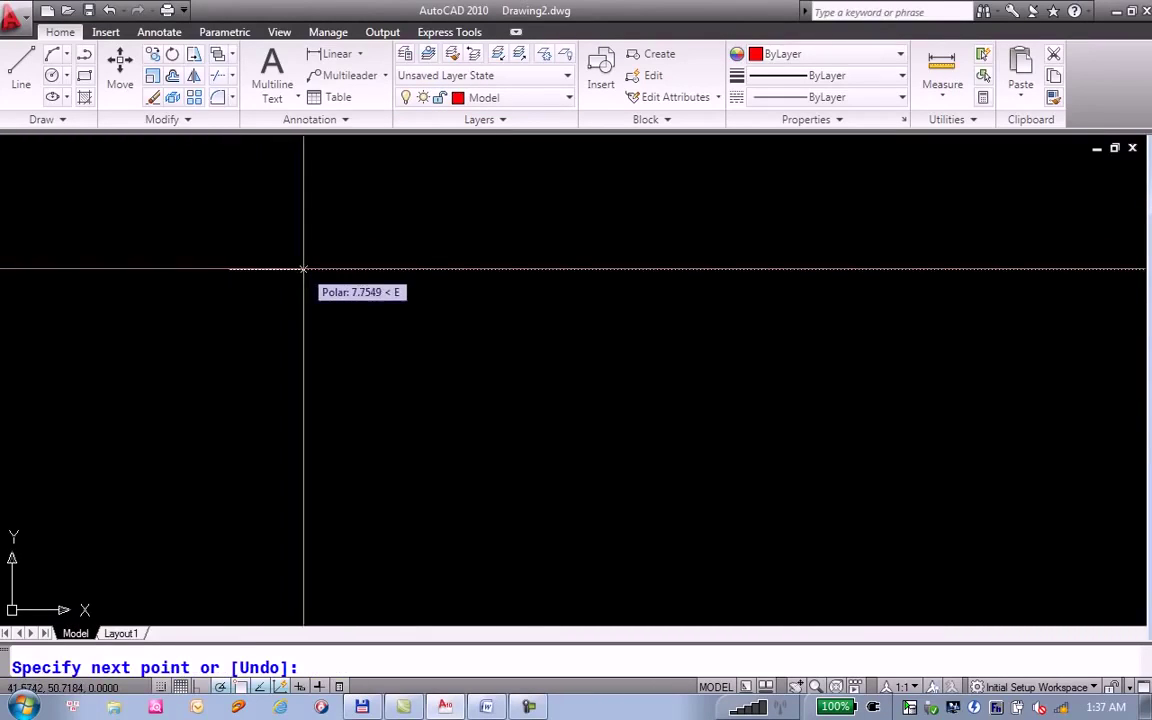
pyautogui.write('12000')
pyautogui.press('Return')
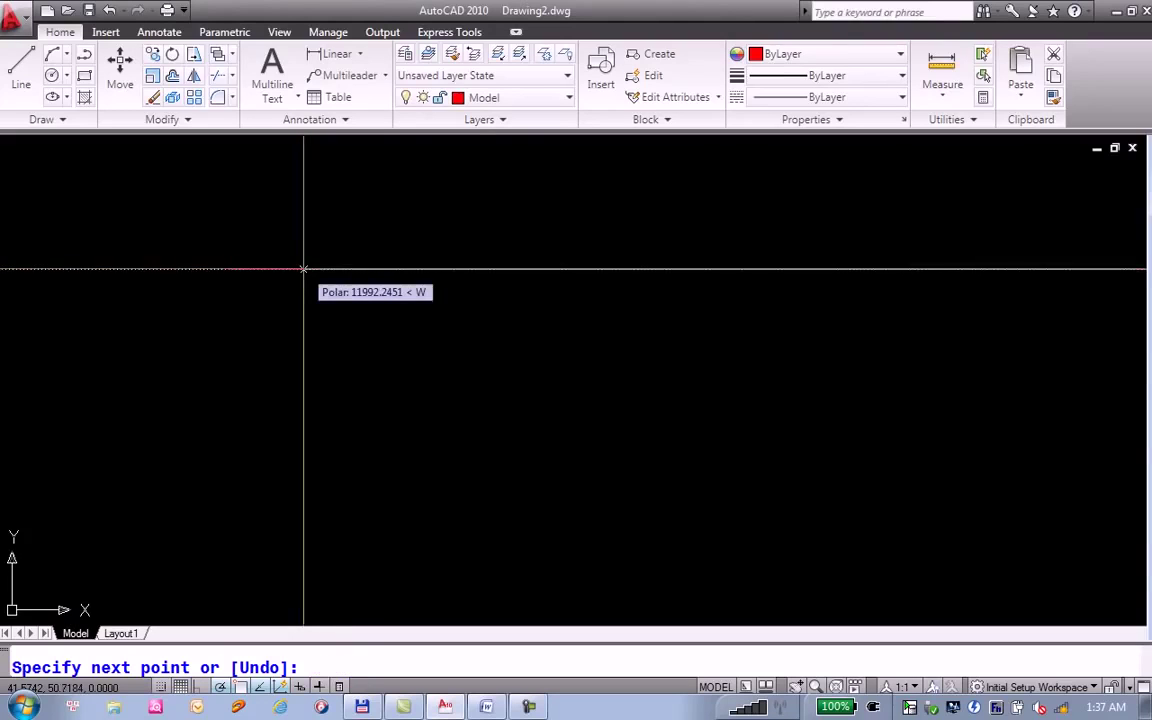
pyautogui.press('Return')
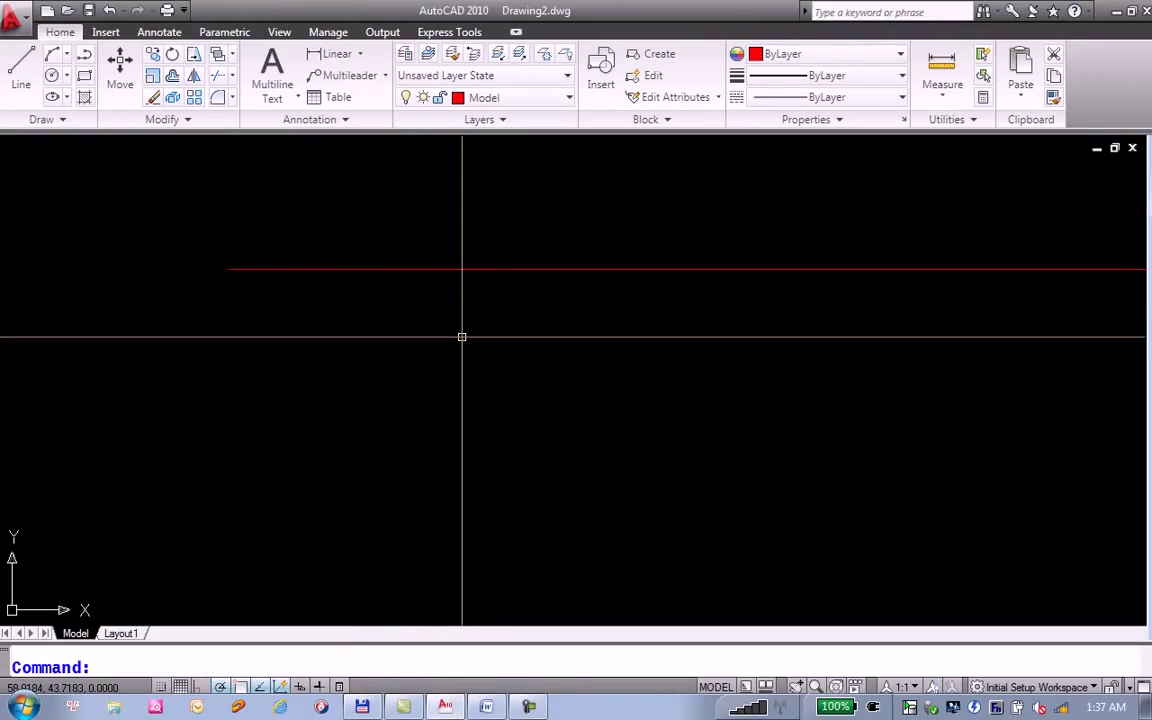
# Zoom to extents and pan so the whole red line sits across the view.
pyautogui.write(' z')
pyautogui.press('Return')
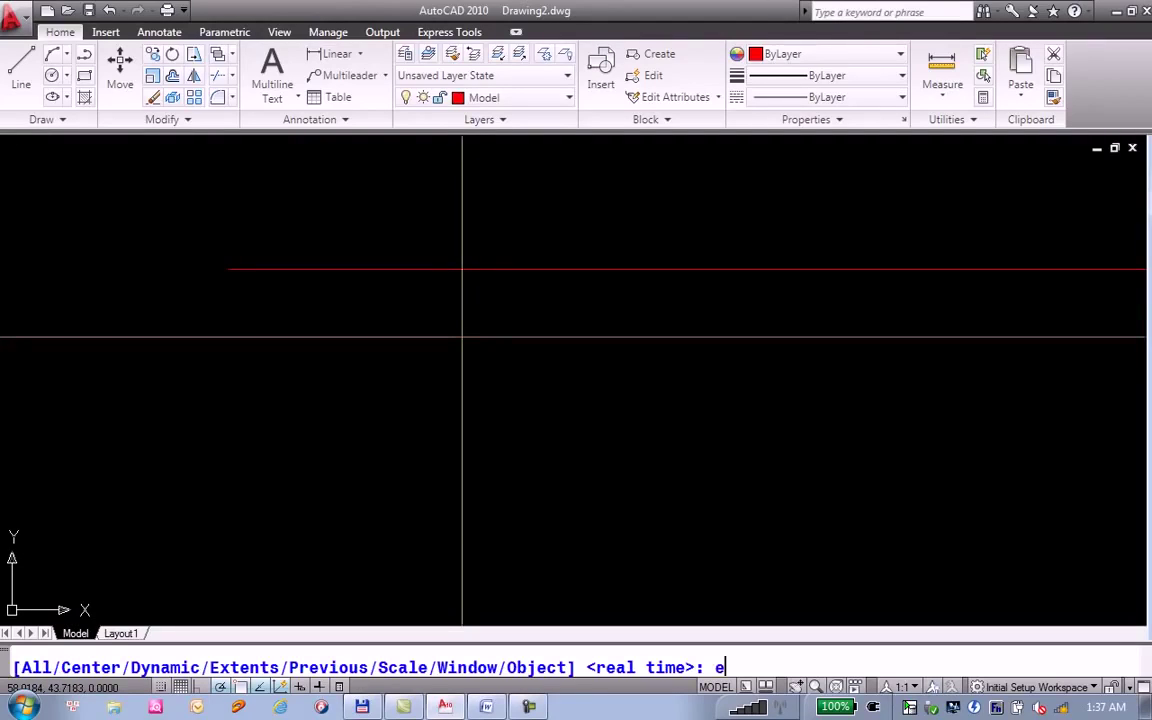
pyautogui.press('Return')
pyautogui.scroll(-2, 458, 317)
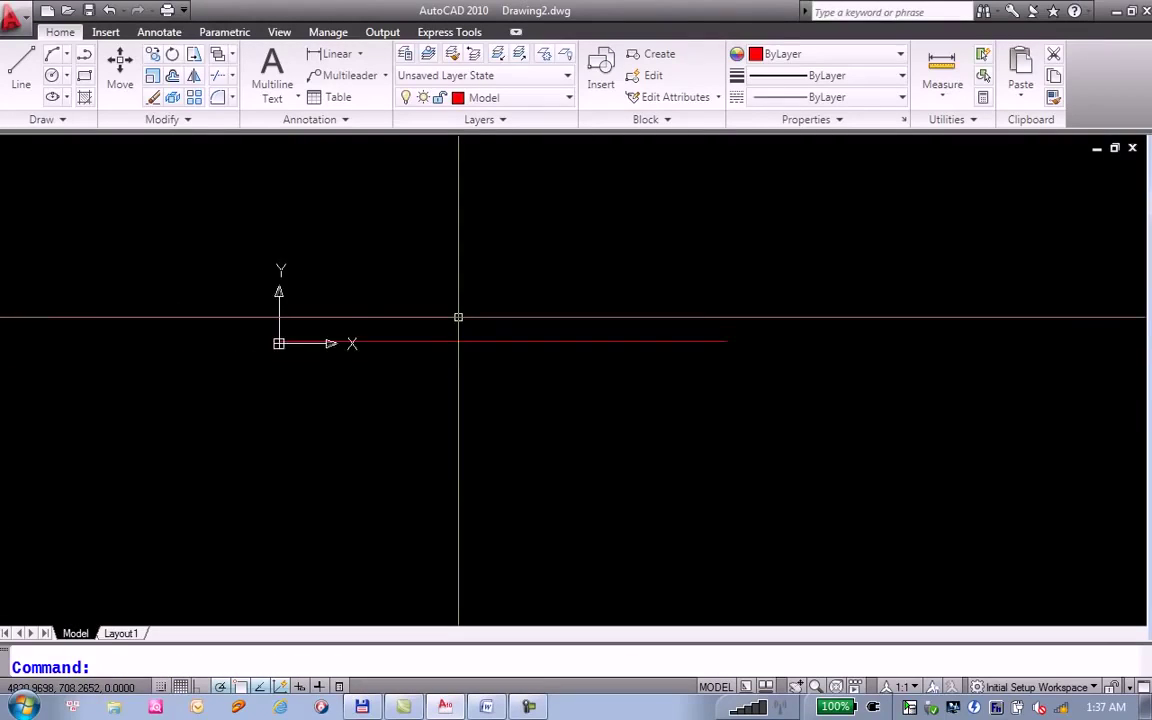
pyautogui.scroll(2, 458, 317)
pyautogui.moveTo(458, 315); pyautogui.dragTo(483, 260, button='middle')
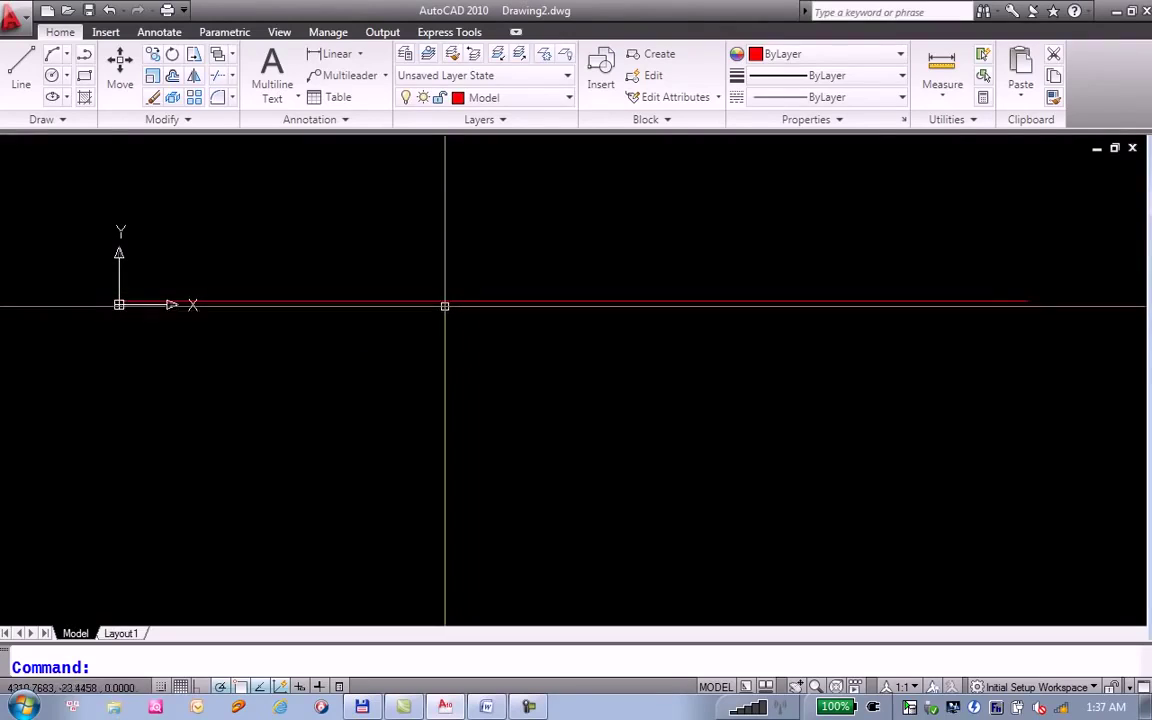
# Draw a 300-unit vertical drop down from the red line's right end.
pyautogui.write('l')
pyautogui.press('Return')
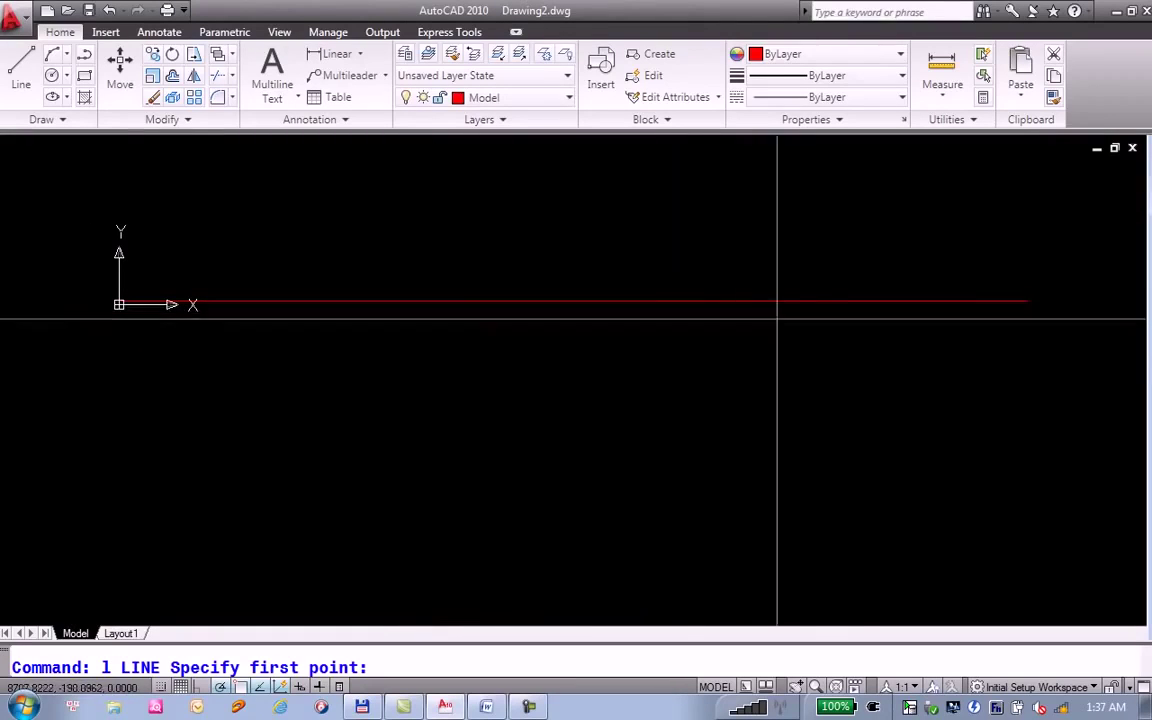
pyautogui.click(1028, 301)
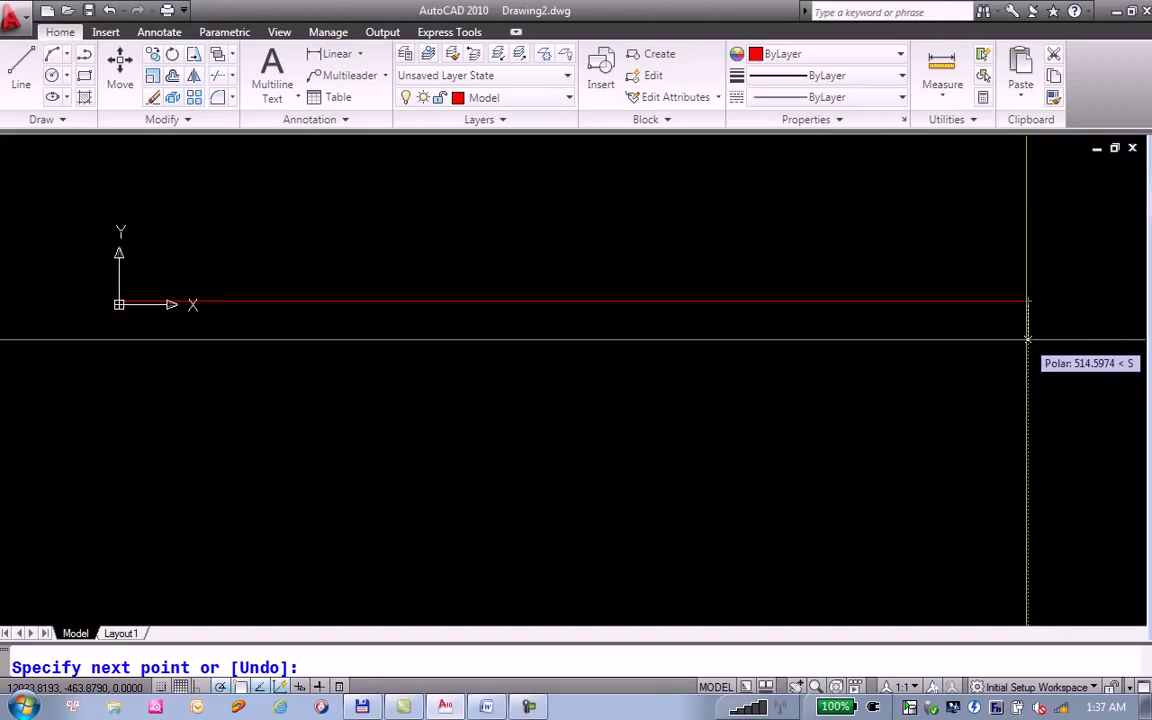
pyautogui.write('300')
pyautogui.press('Return')
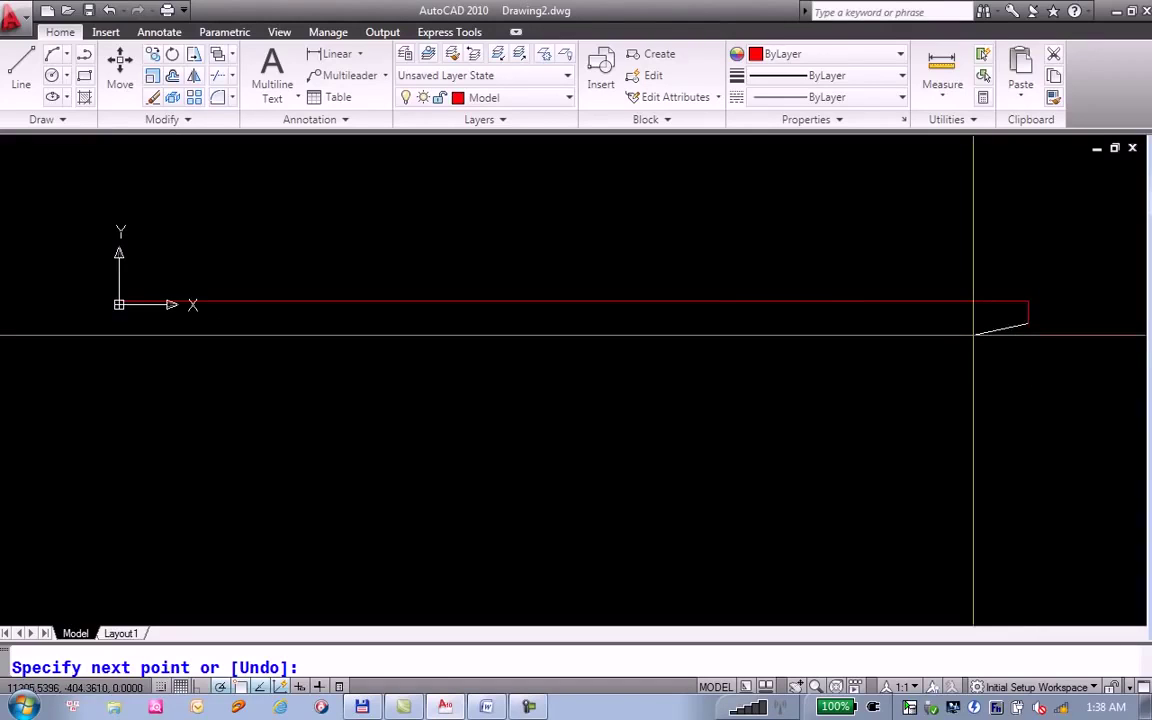
pyautogui.press('Return')
pyautogui.write('l')
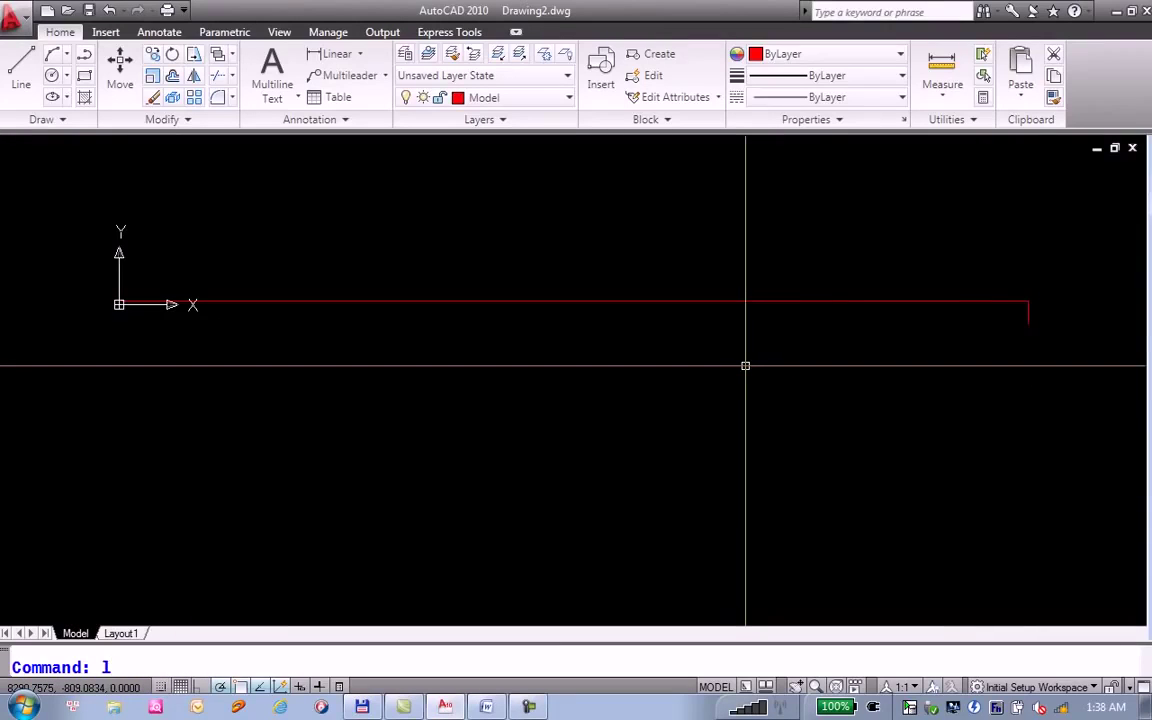
# Draw a 2000-unit vertical line down from the red line's midpoint.
pyautogui.press('Return')
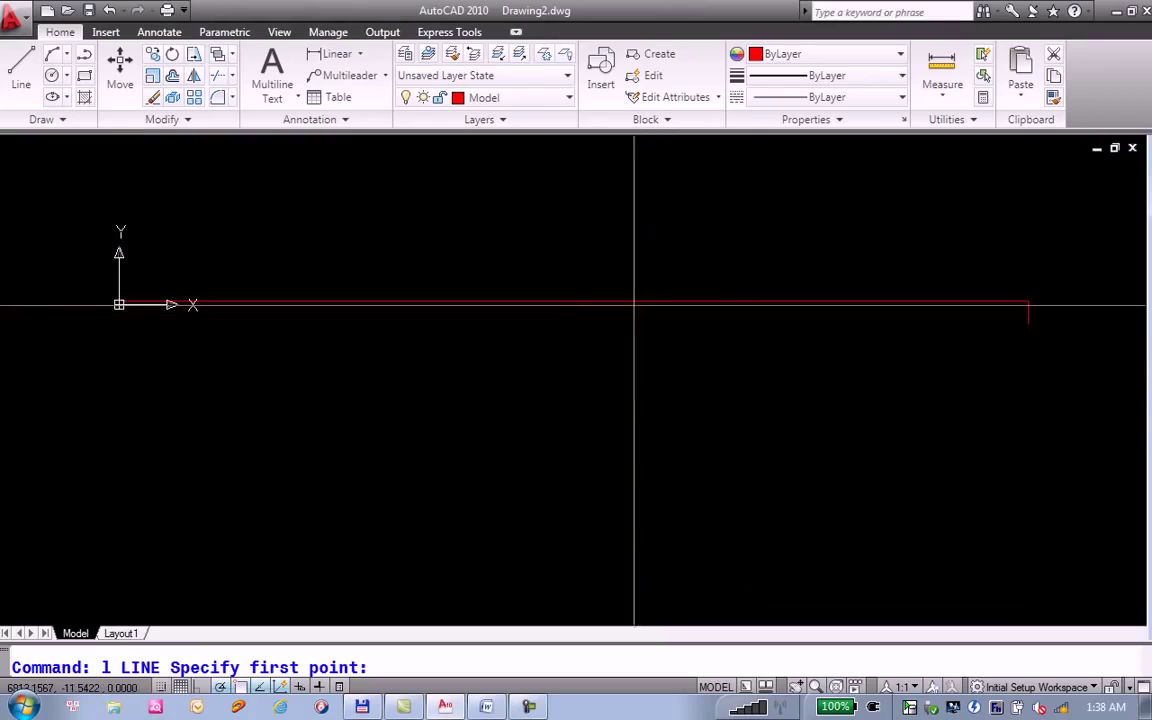
pyautogui.click(575, 302)
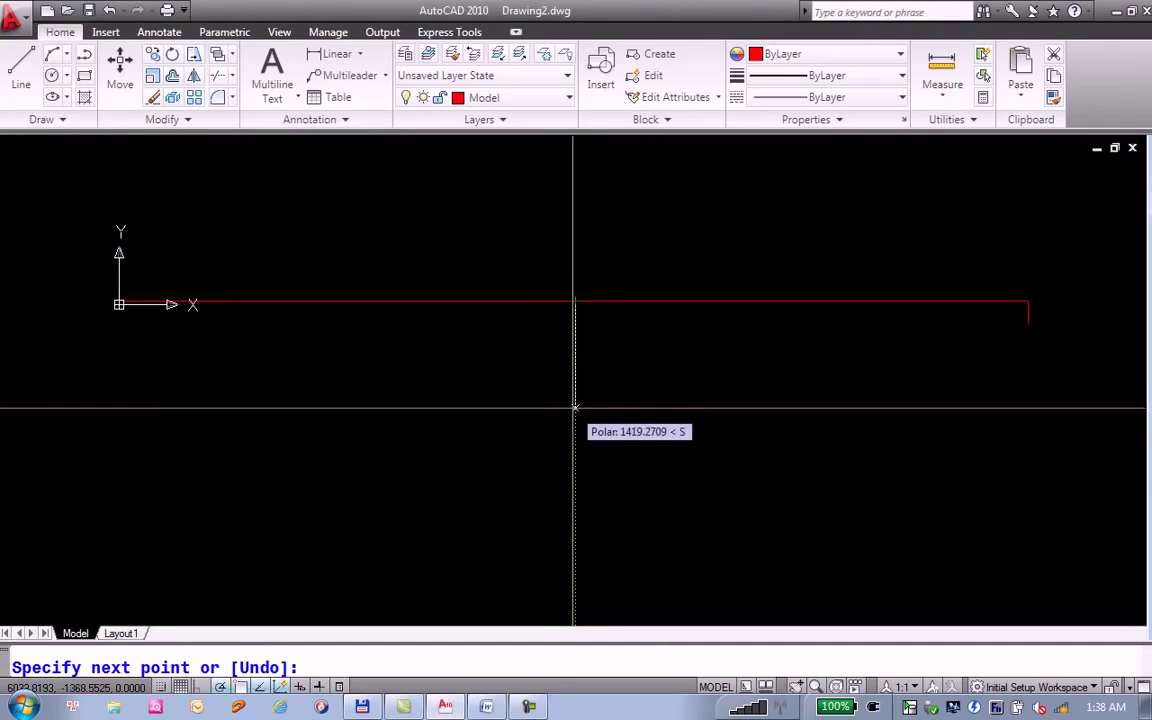
pyautogui.write('20')
pyautogui.write('00')
pyautogui.press('Return')
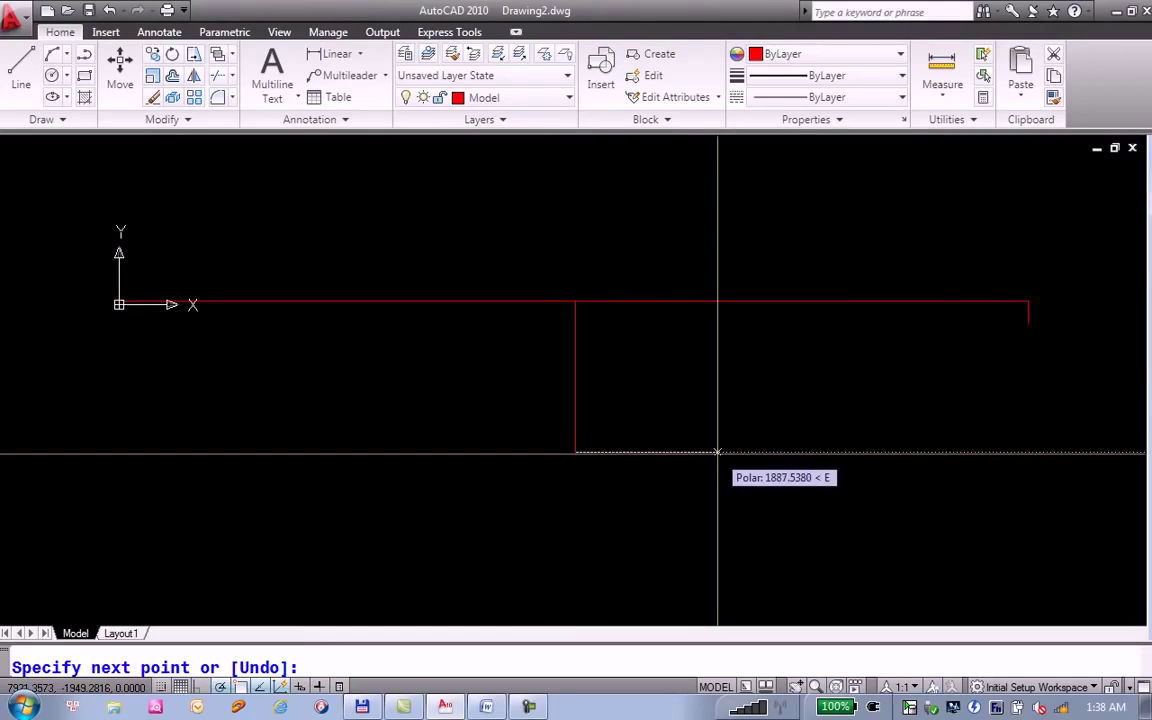
pyautogui.press('Return')
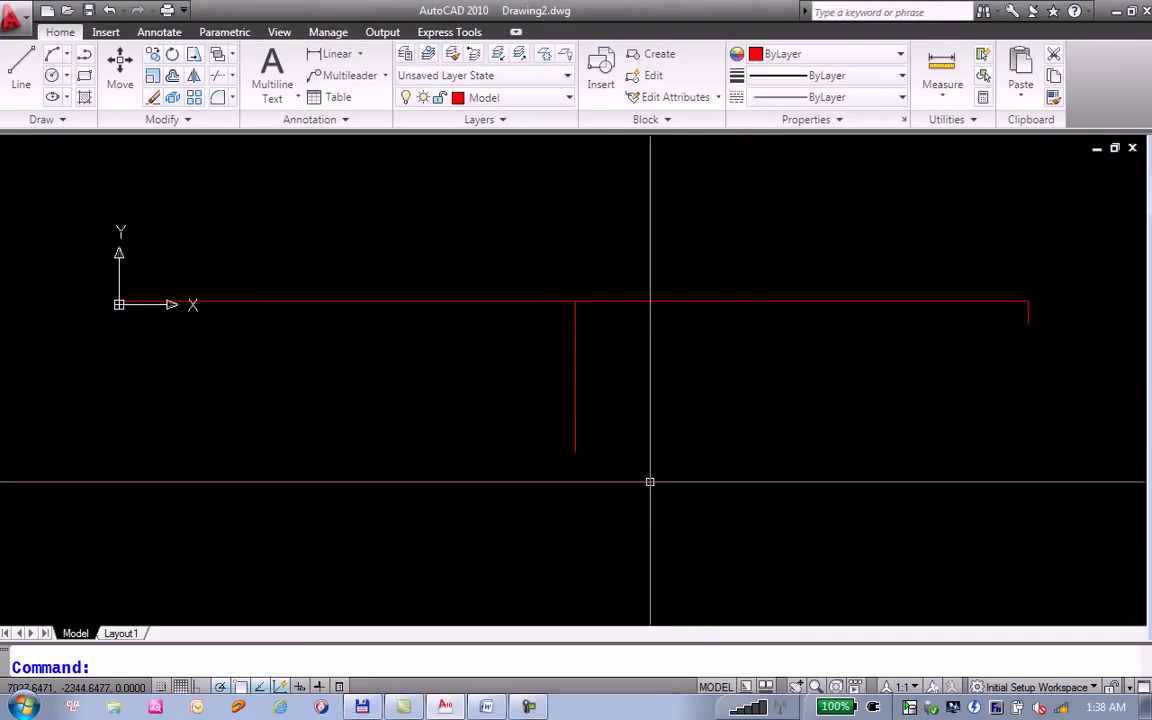
pyautogui.write(' l')
pyautogui.press('Return')
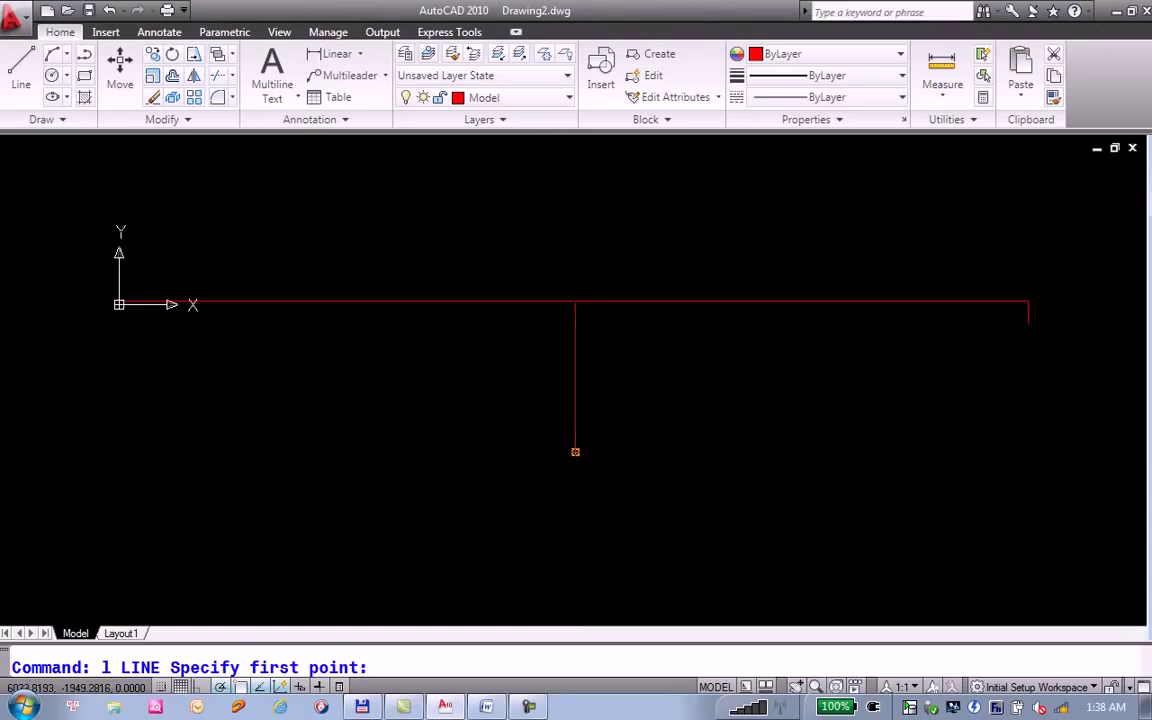
# Draw a 2500-long bottom edge from the vertical line's foot, then a 60° slanted side rising above the slab.
pyautogui.click(575, 452)
pyautogui.write('2')
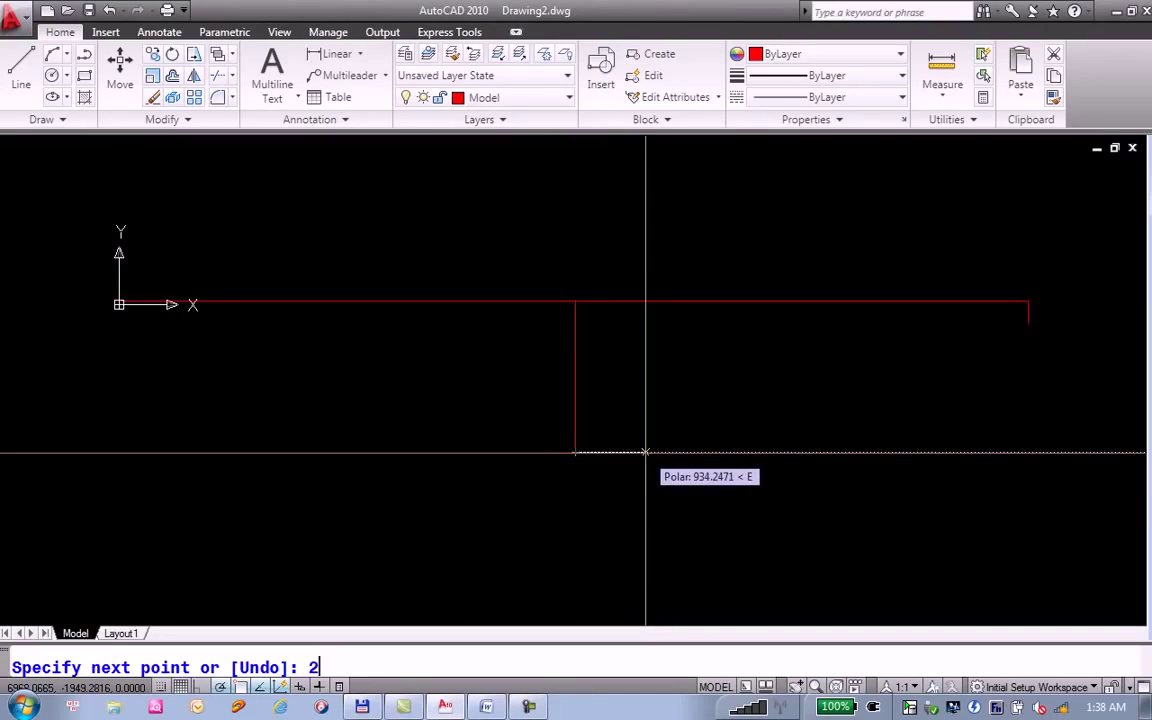
pyautogui.write('500')
pyautogui.press('Return')
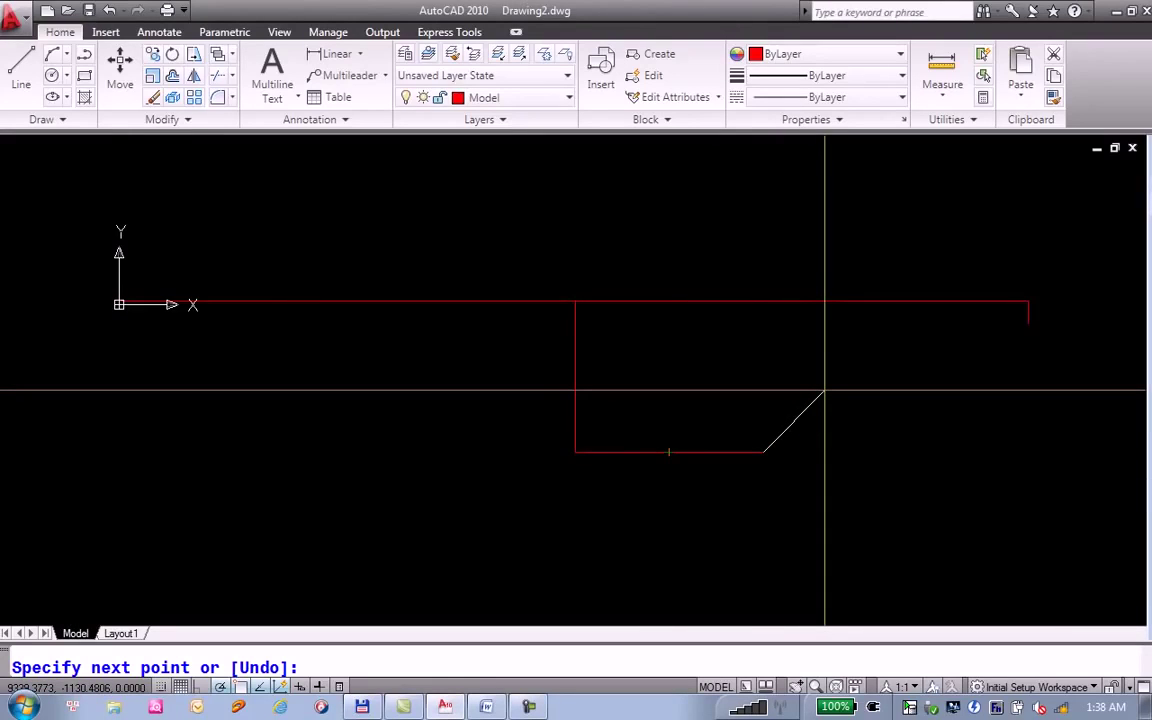
pyautogui.write('<')
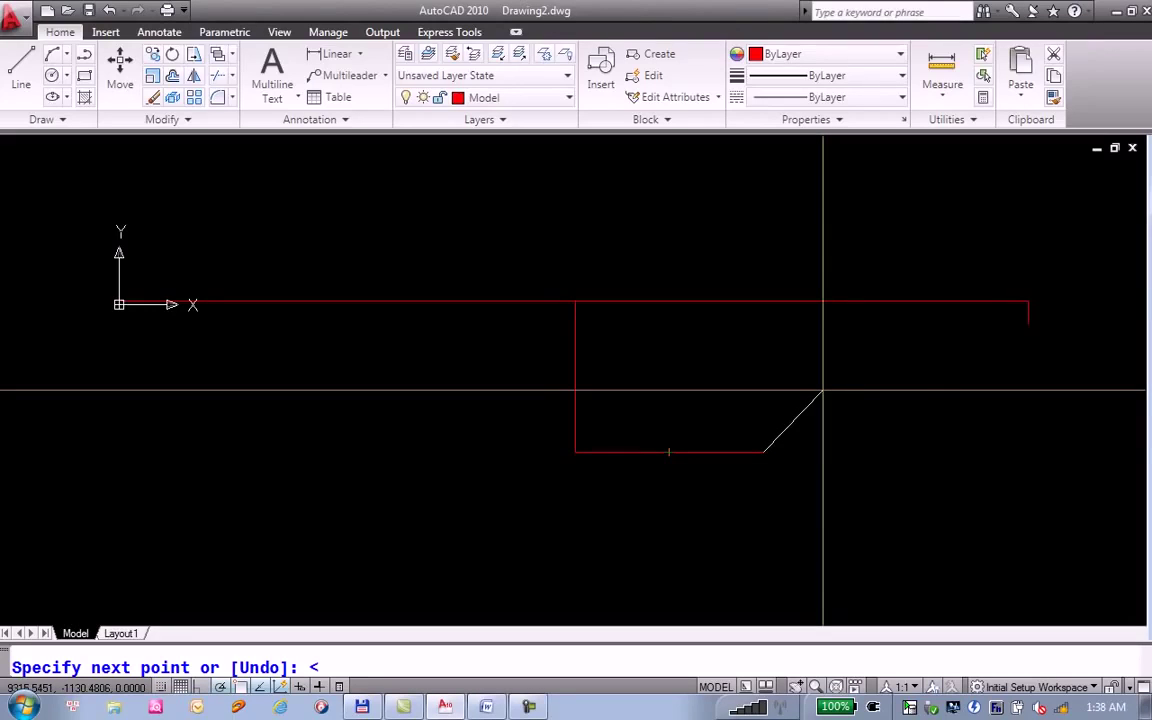
pyautogui.write('6-')
pyautogui.write('0')
pyautogui.press('Return')
pyautogui.click(944, 260)
pyautogui.press('Return')
pyautogui.write('o')
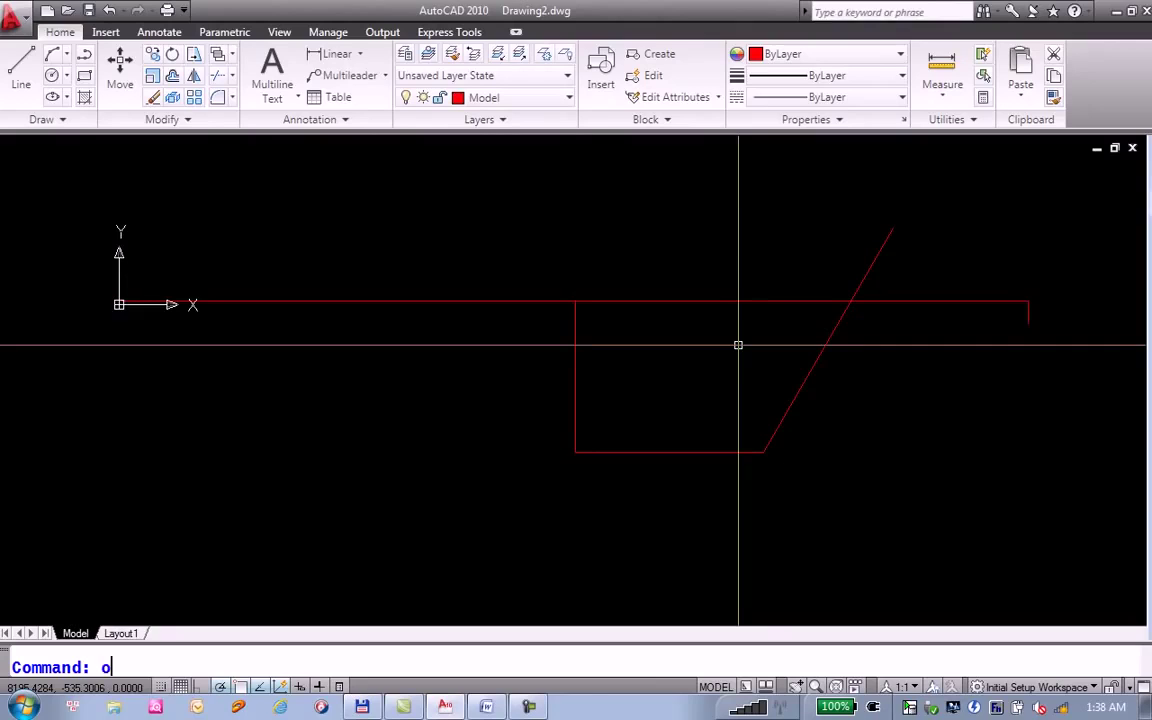
# Offset the top slab line 600 units downward.
pyautogui.press('Return')
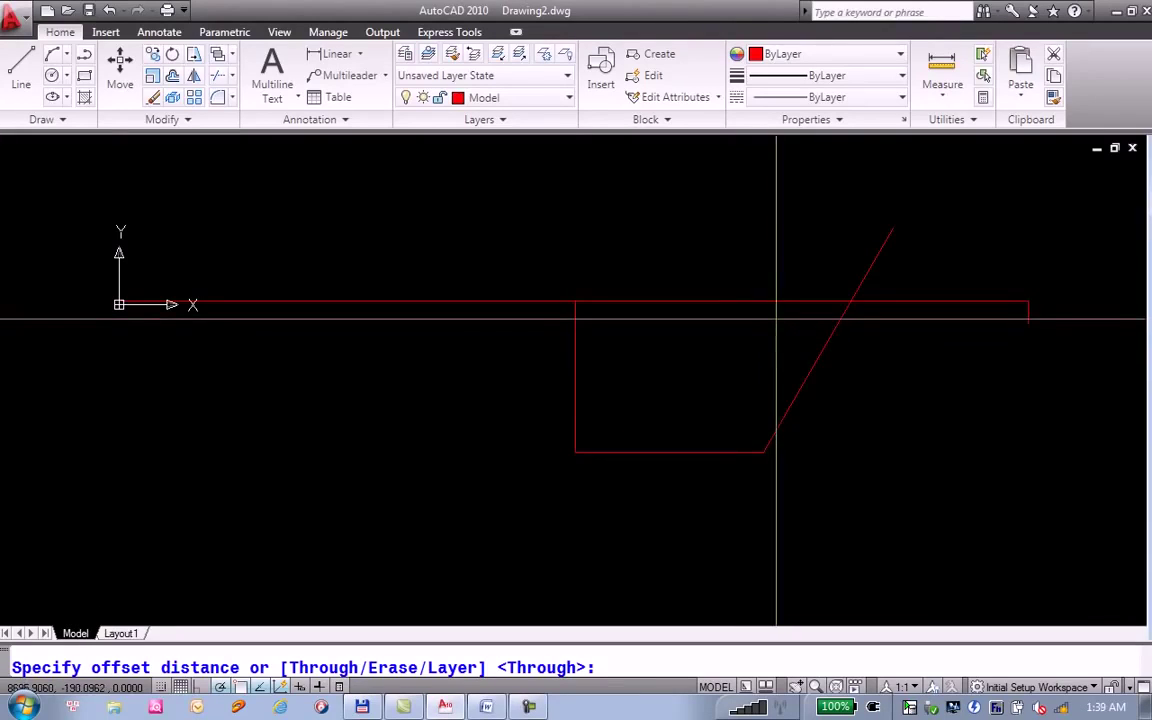
pyautogui.write('6')
pyautogui.write('00')
pyautogui.press('Return')
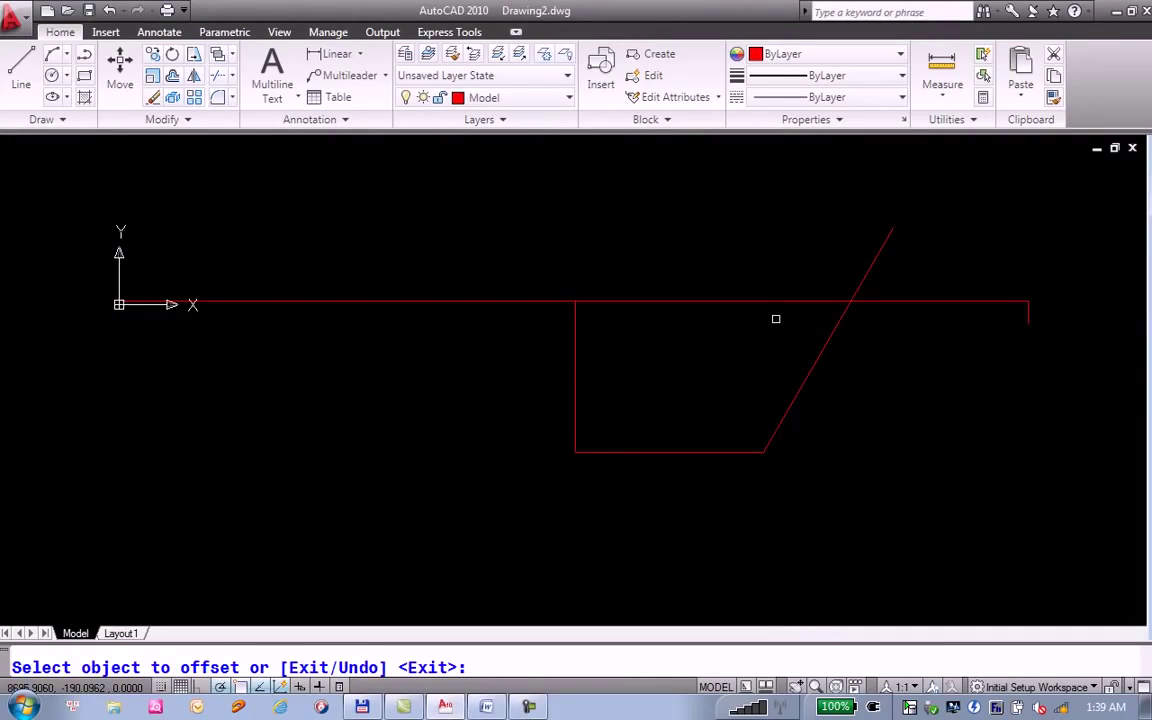
pyautogui.click(801, 301)
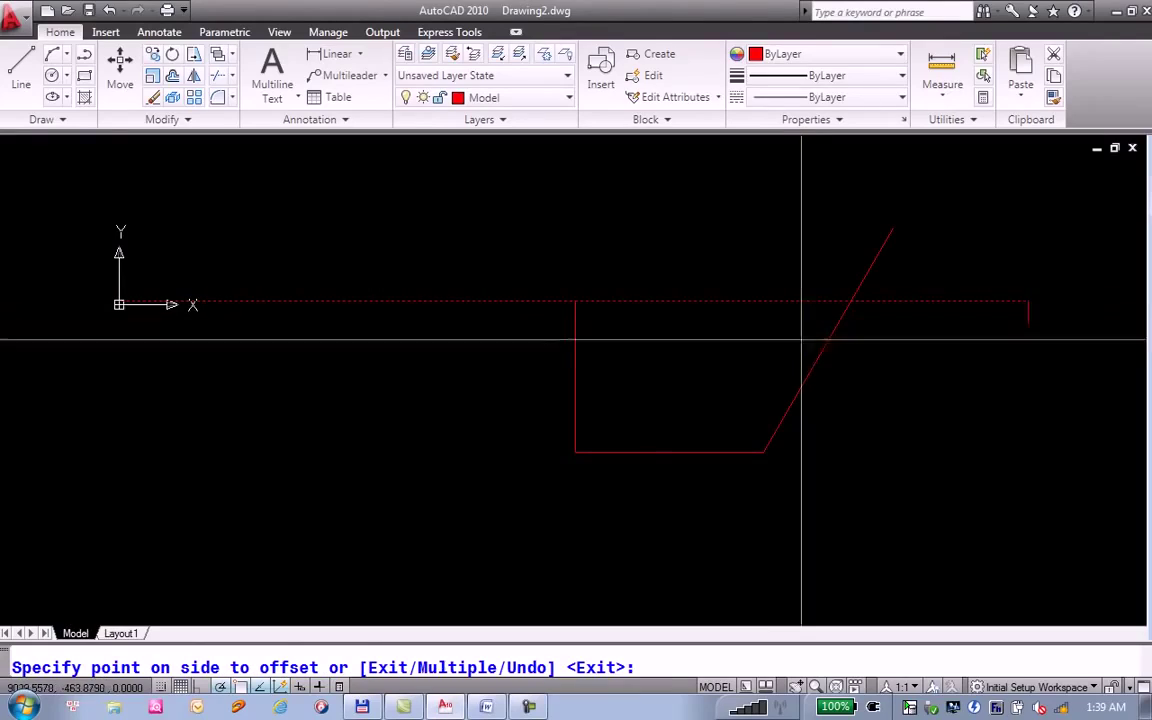
pyautogui.click(796, 346)
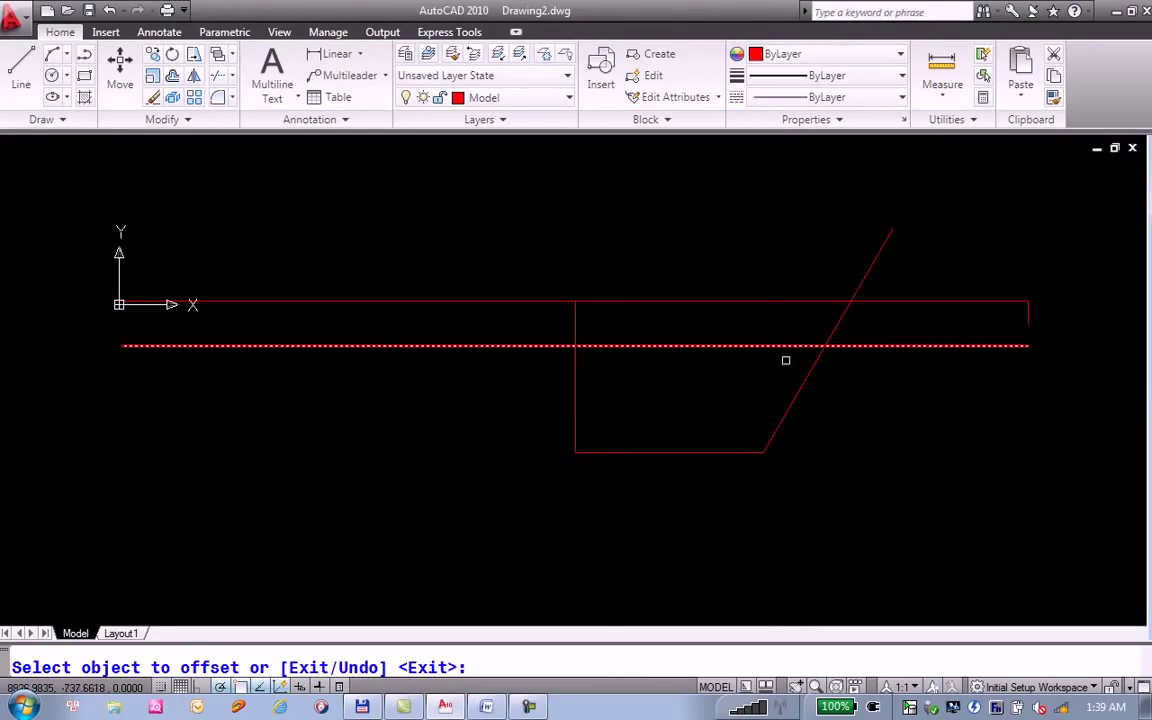
pyautogui.press('Return')
pyautogui.write('1')
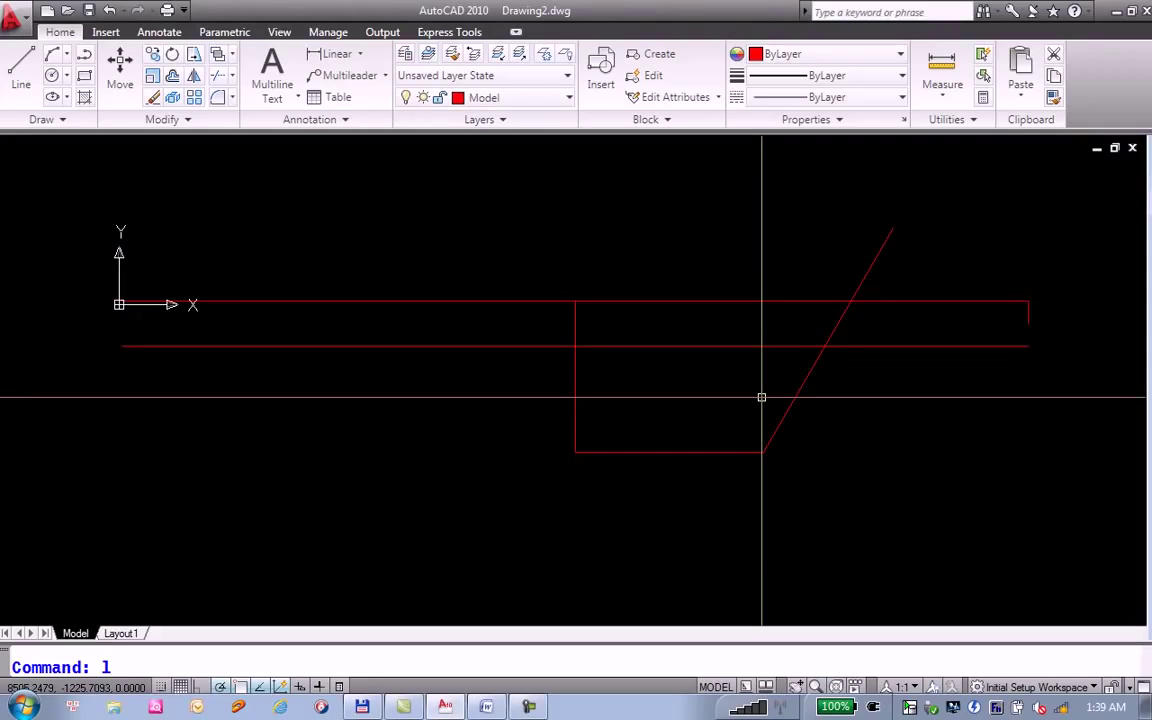
# Draw the sloped underside from the slanted side to the slab's lower right corner, then erase the offset helper line.
pyautogui.press('Return')
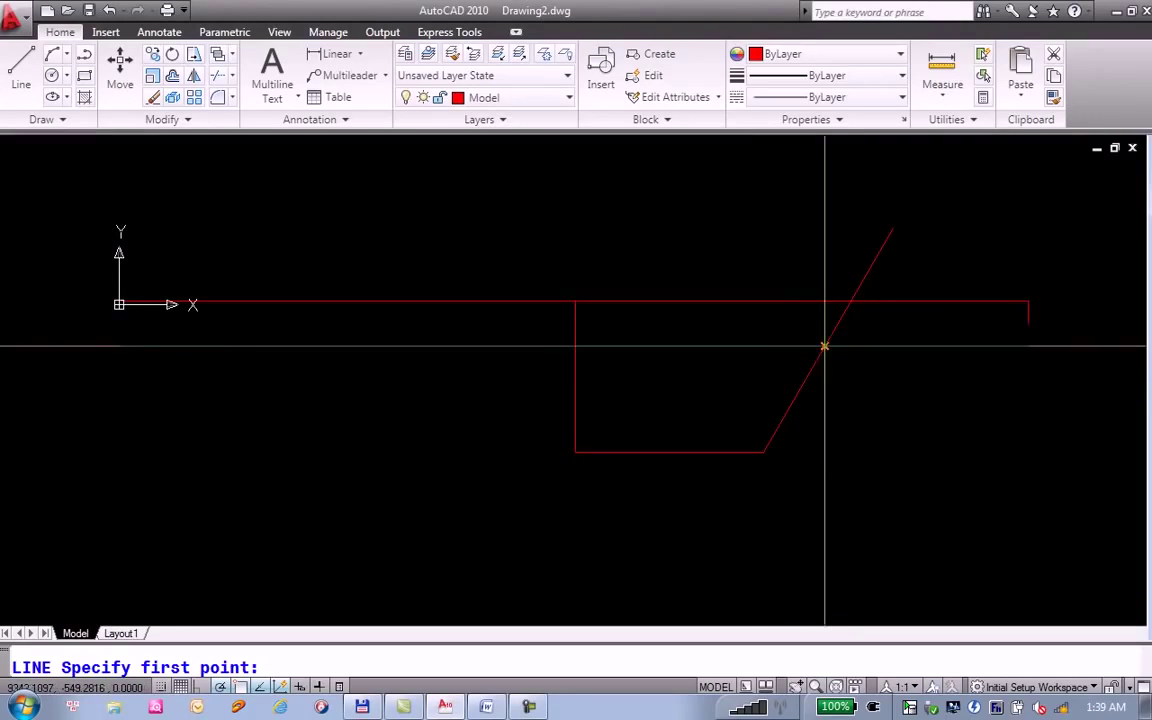
pyautogui.click(824, 346)
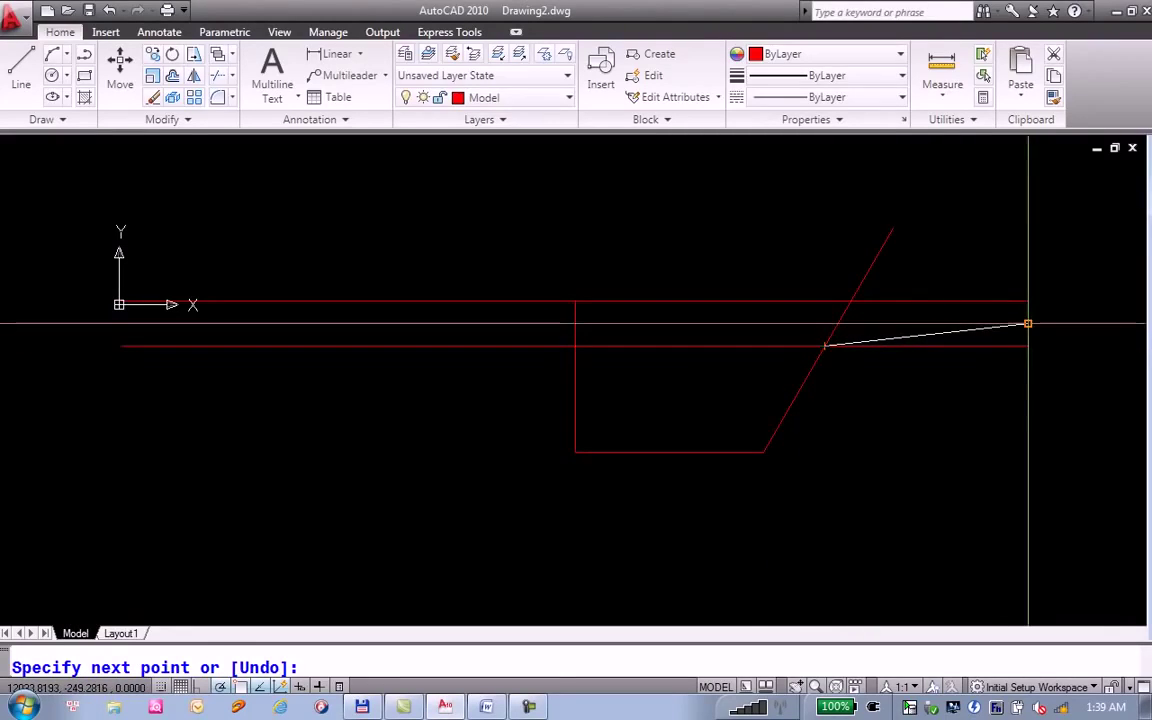
pyautogui.click(1028, 323)
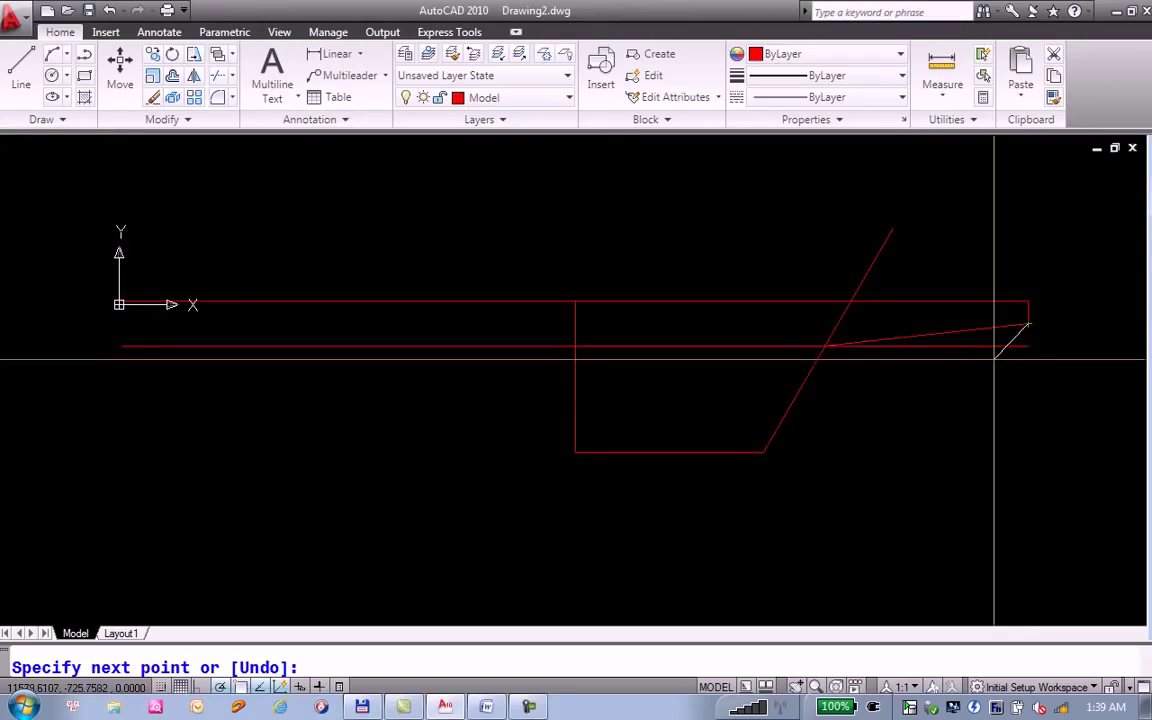
pyautogui.press('Return')
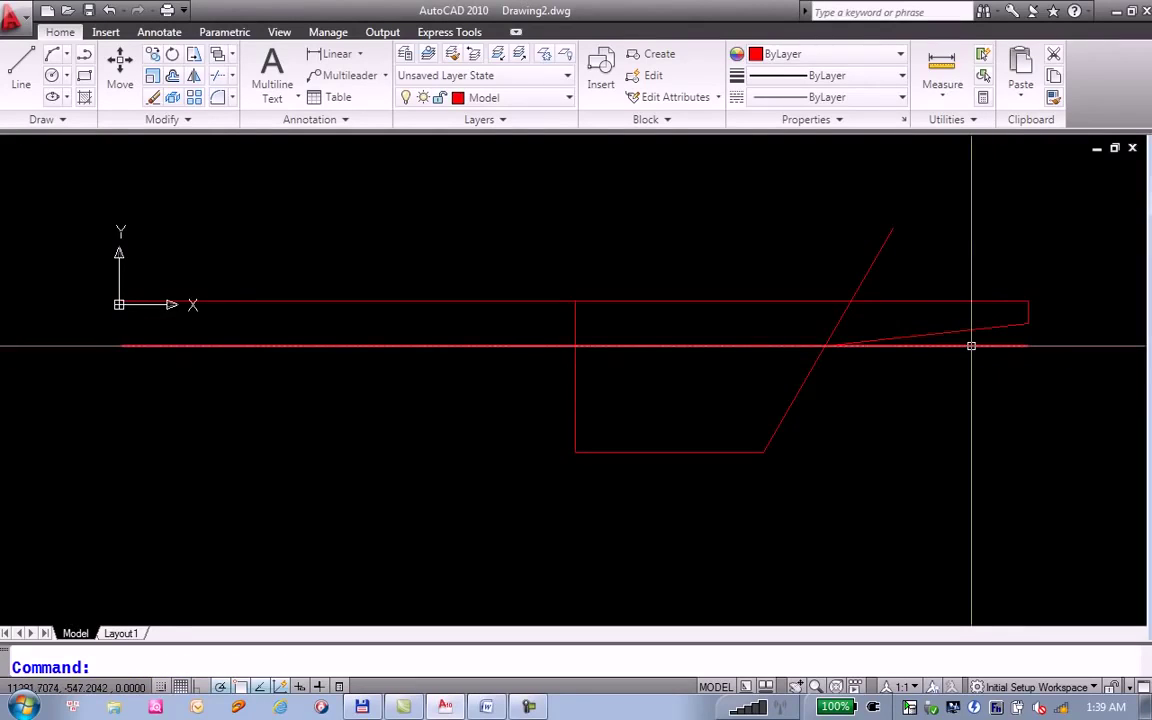
pyautogui.click(971, 346)
pyautogui.write('e')
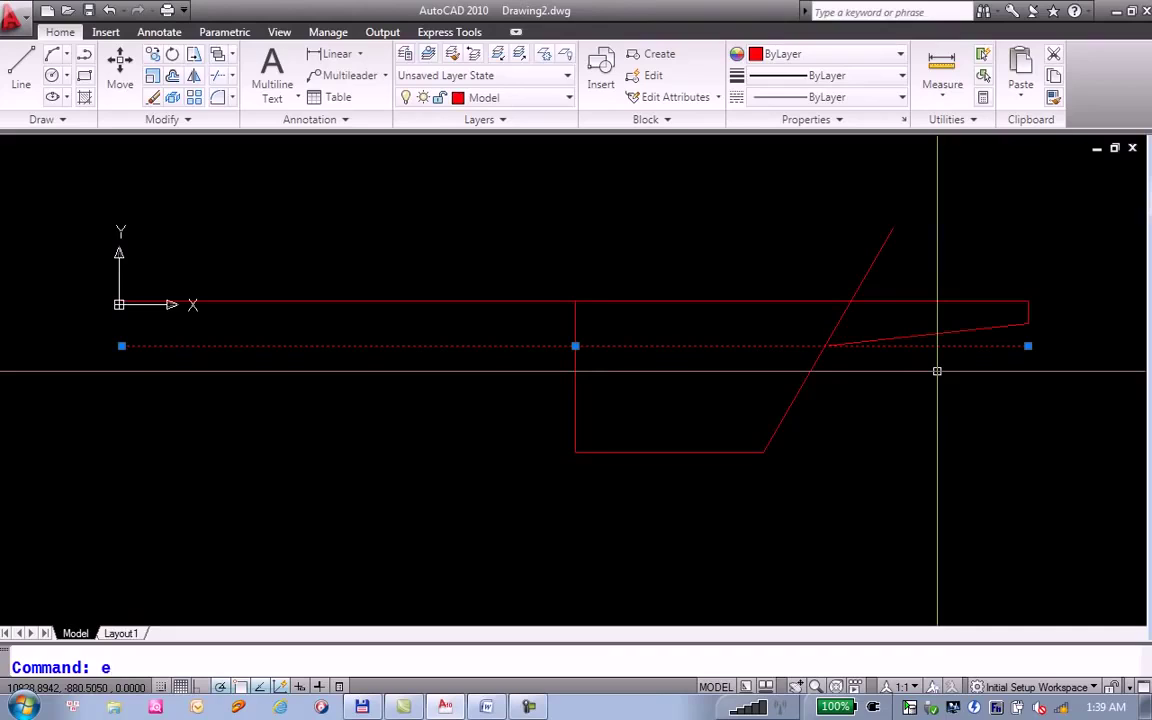
pyautogui.press('Return')
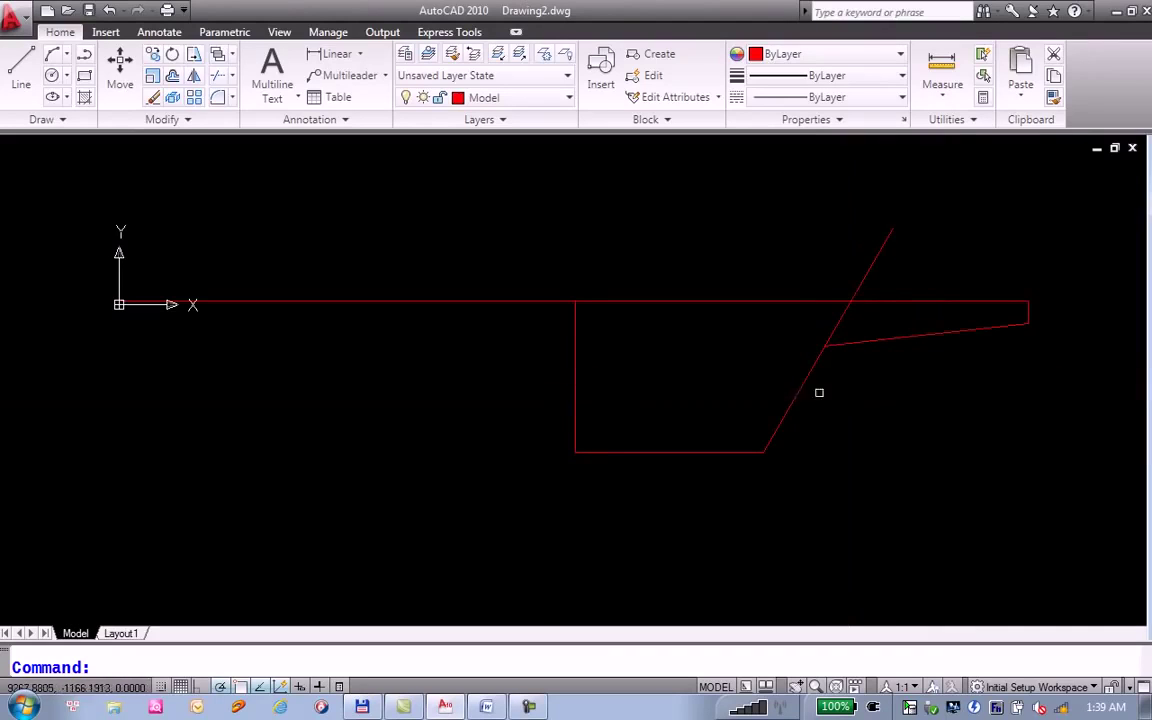
# Fillet the slanted side and the tapered underside with radius 2000.
pyautogui.write('f')
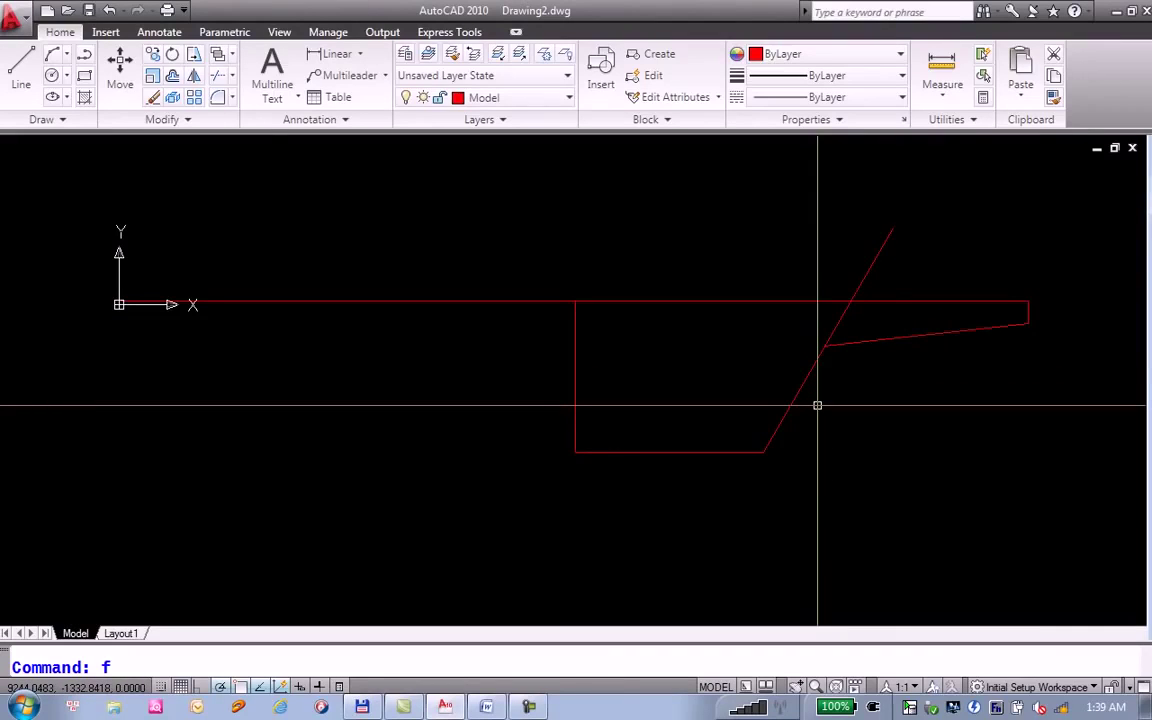
pyautogui.press('Return')
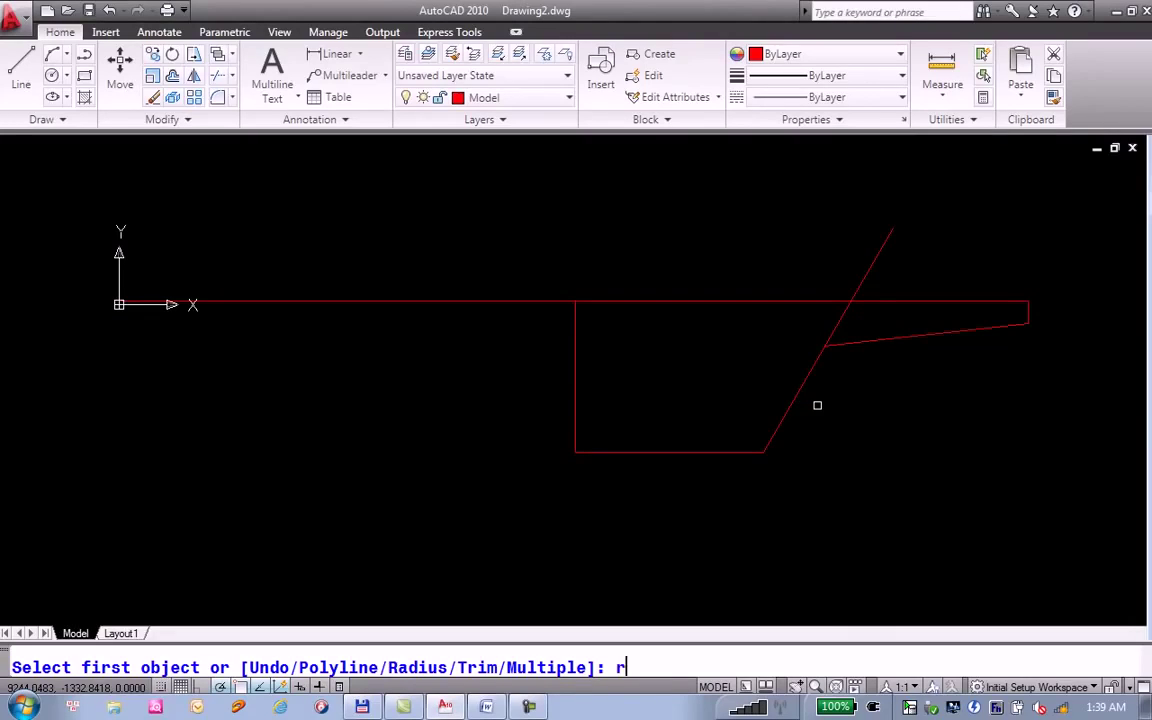
pyautogui.press('Return')
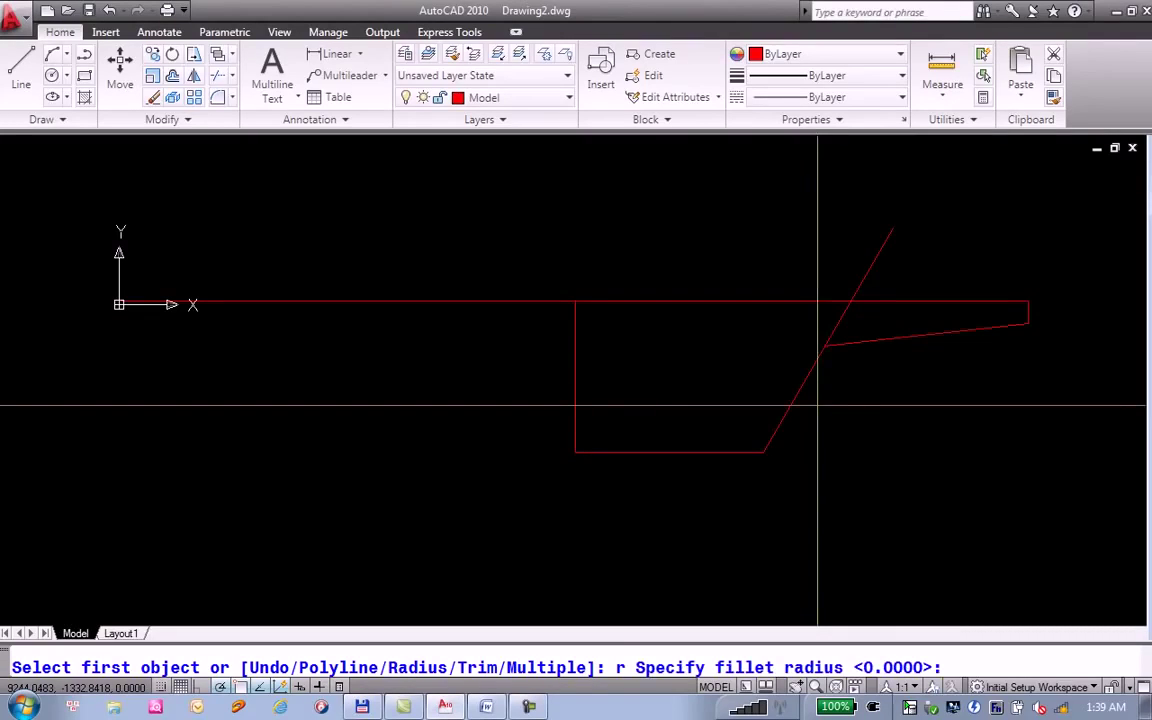
pyautogui.write('2000')
pyautogui.press('Return')
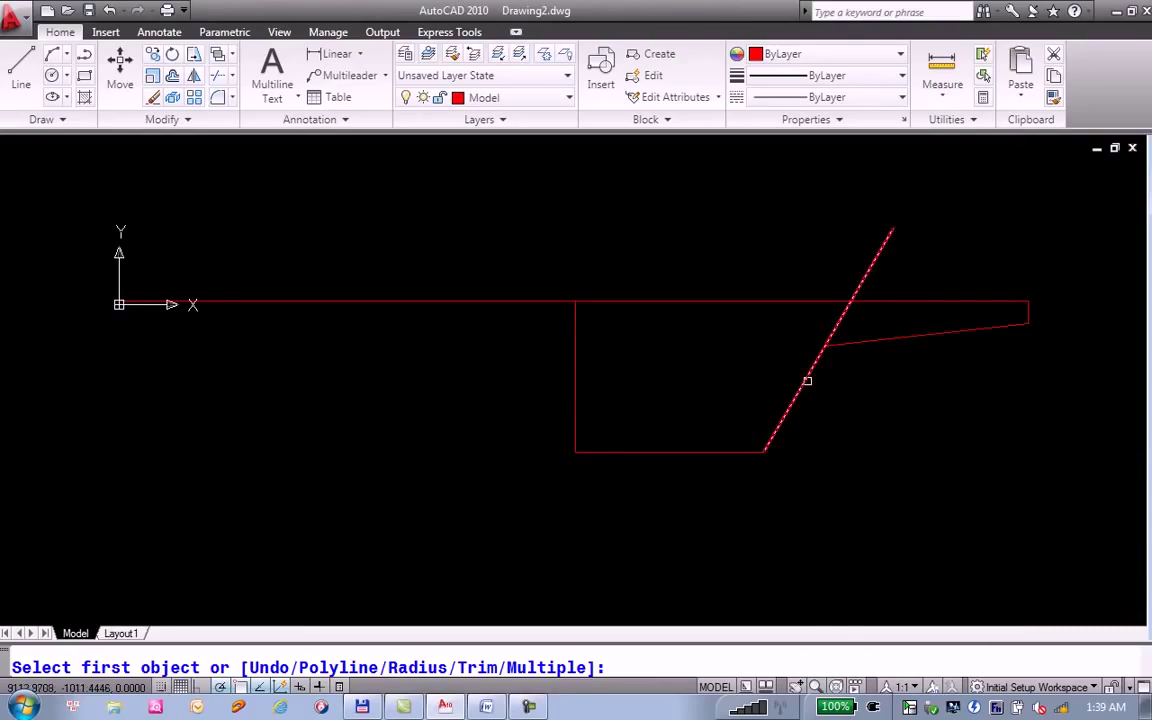
pyautogui.click(807, 380)
pyautogui.click(858, 342)
pyautogui.write('c')
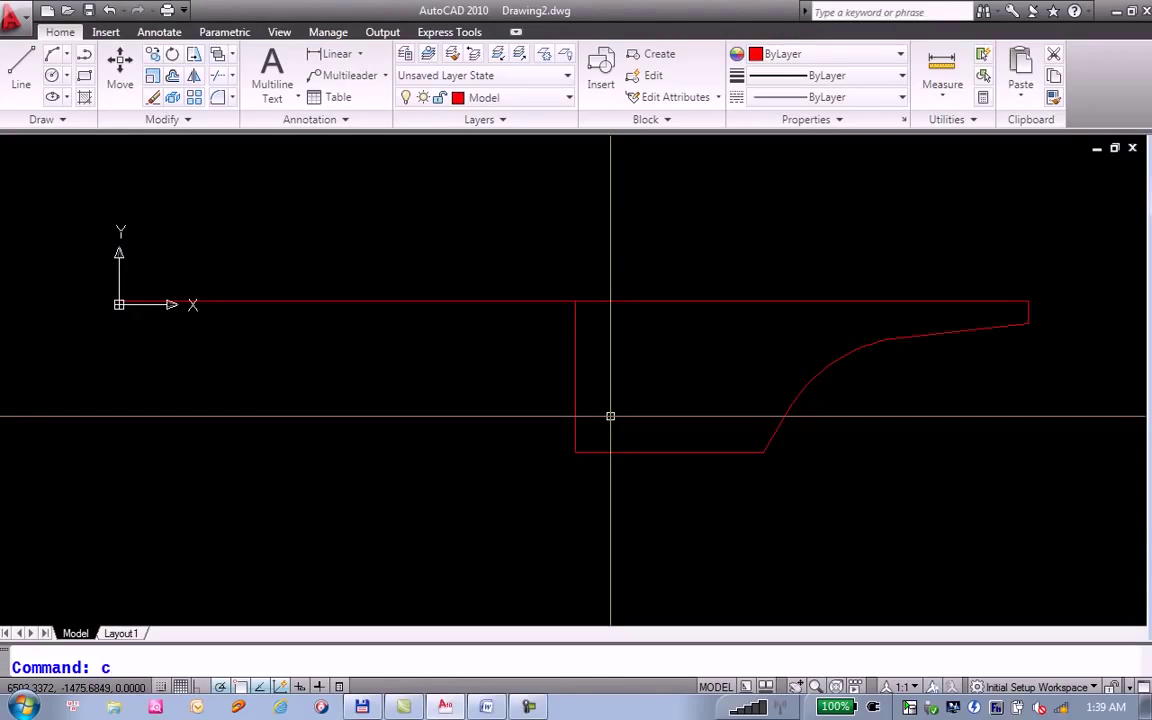
# Draw a 1000-diameter circle centred on the vertical line's midpoint.
pyautogui.press('Return')
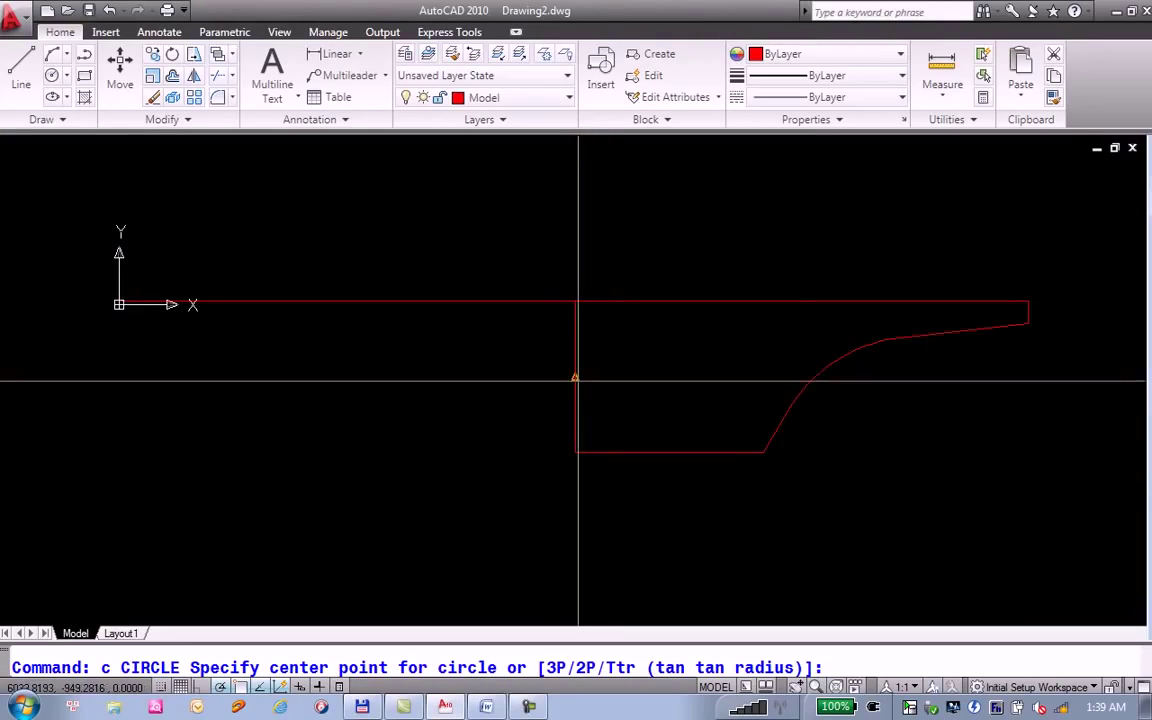
pyautogui.click(575, 378)
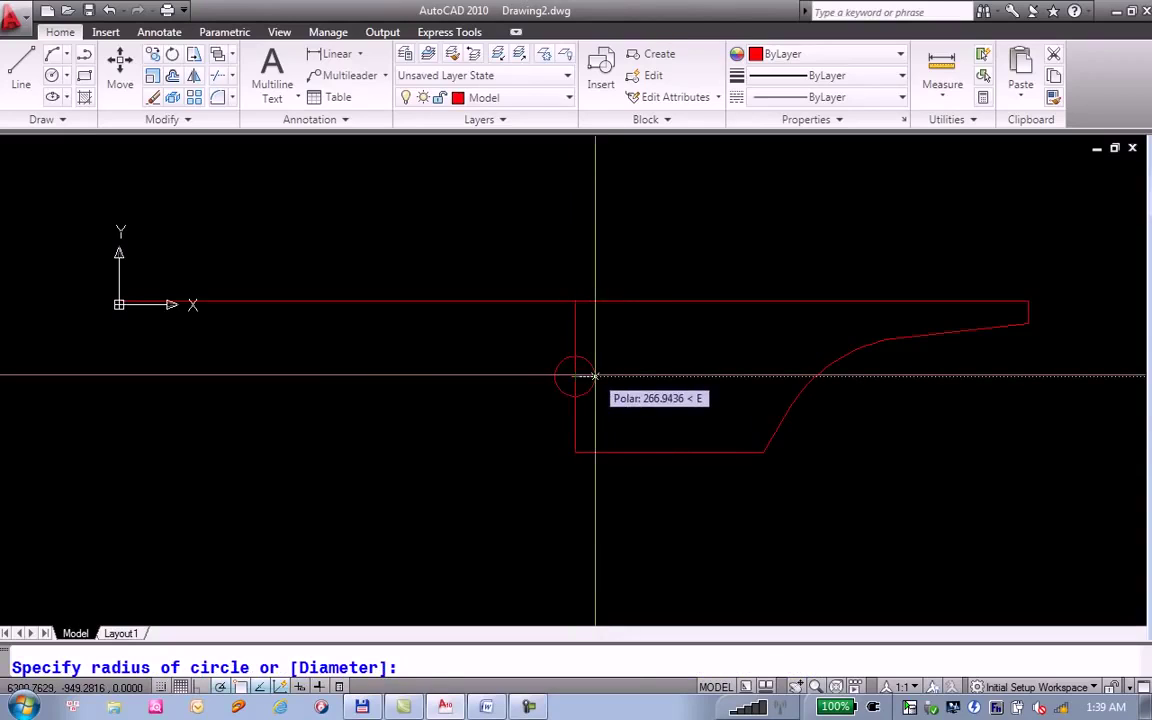
pyautogui.write('d')
pyautogui.press('Return')
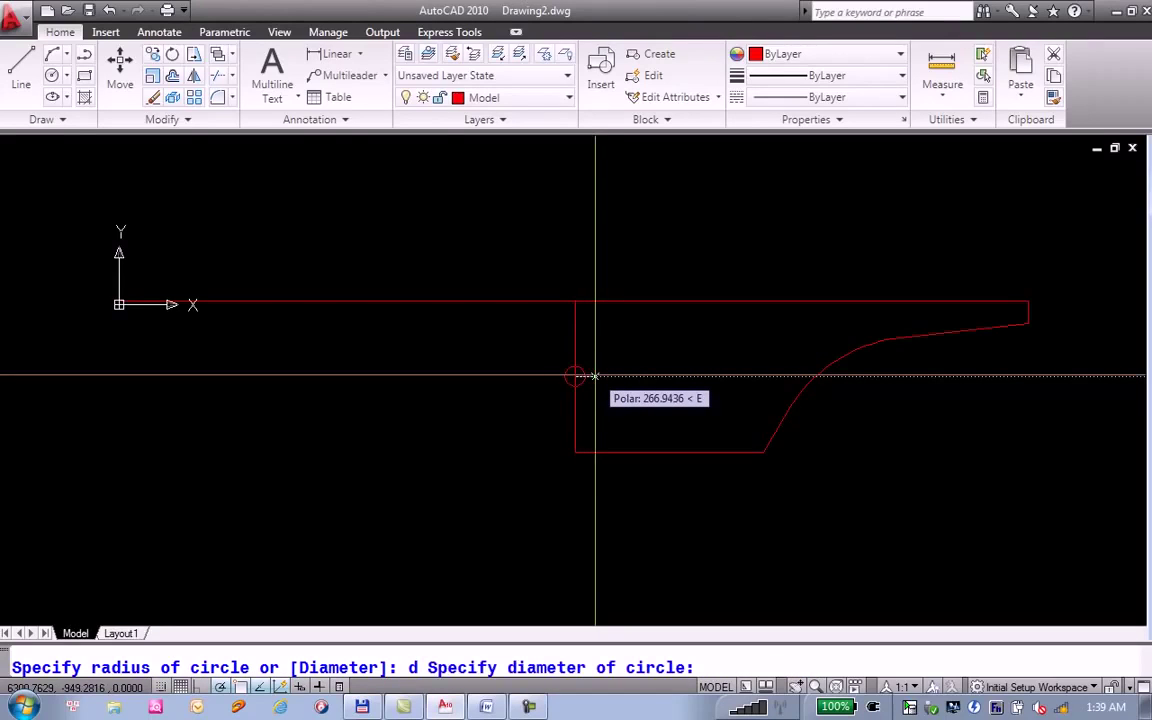
pyautogui.write('1000')
pyautogui.press('Return')
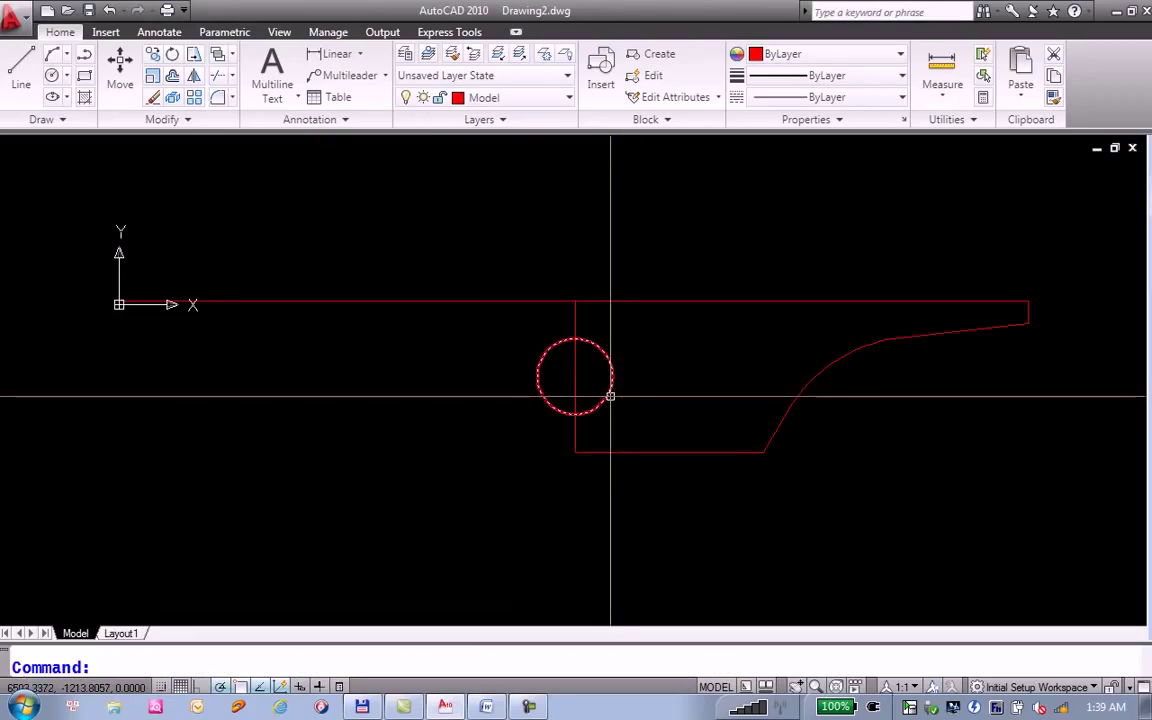
# Copy the circle 1600 units to the right and 1600 units to the left.
pyautogui.write('o')
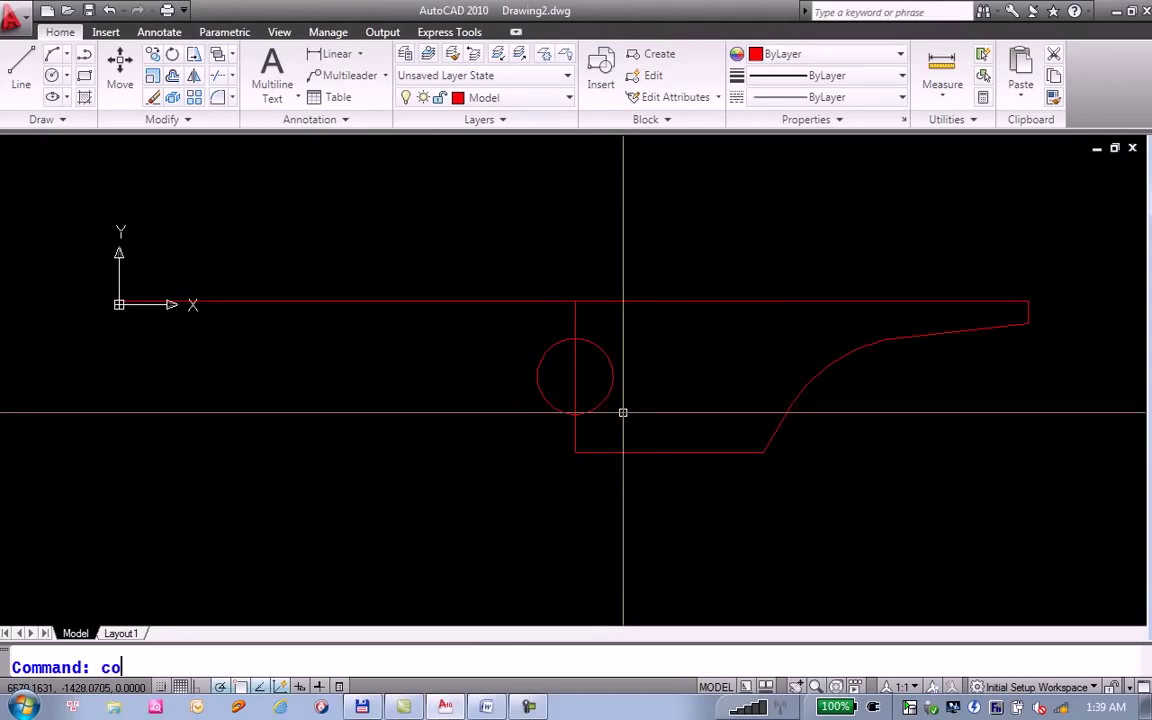
pyautogui.press('Return')
pyautogui.click(599, 395)
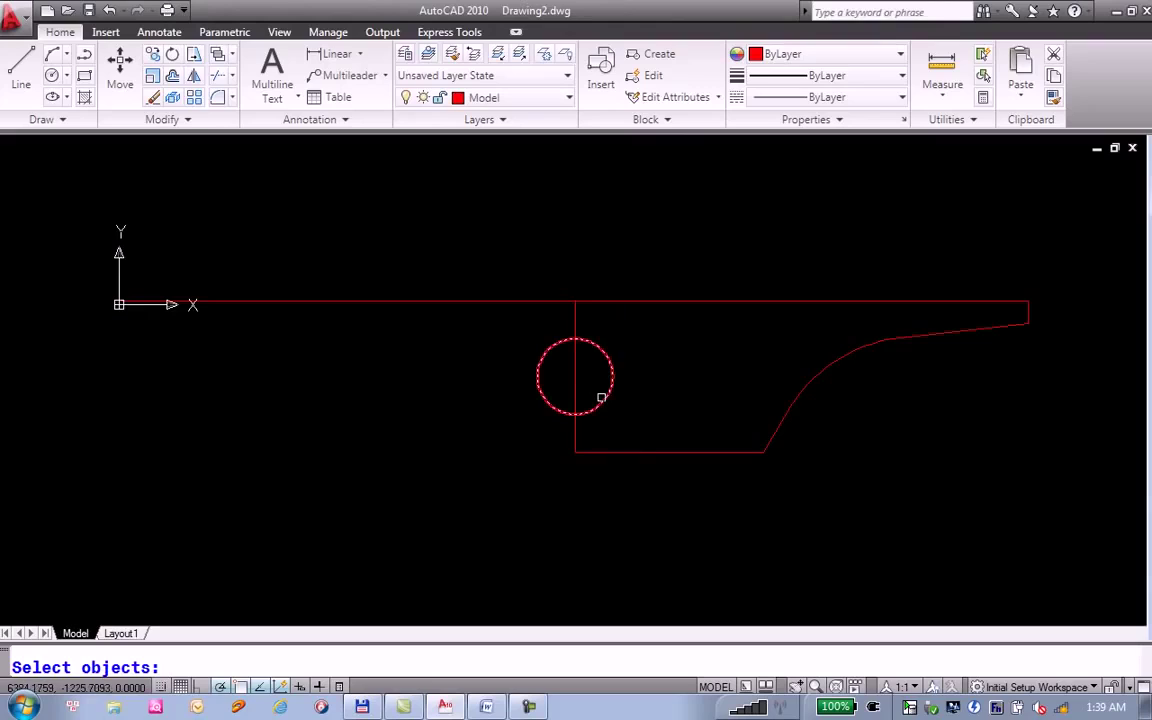
pyautogui.press('Return')
pyautogui.click(521, 510)
pyautogui.write('1')
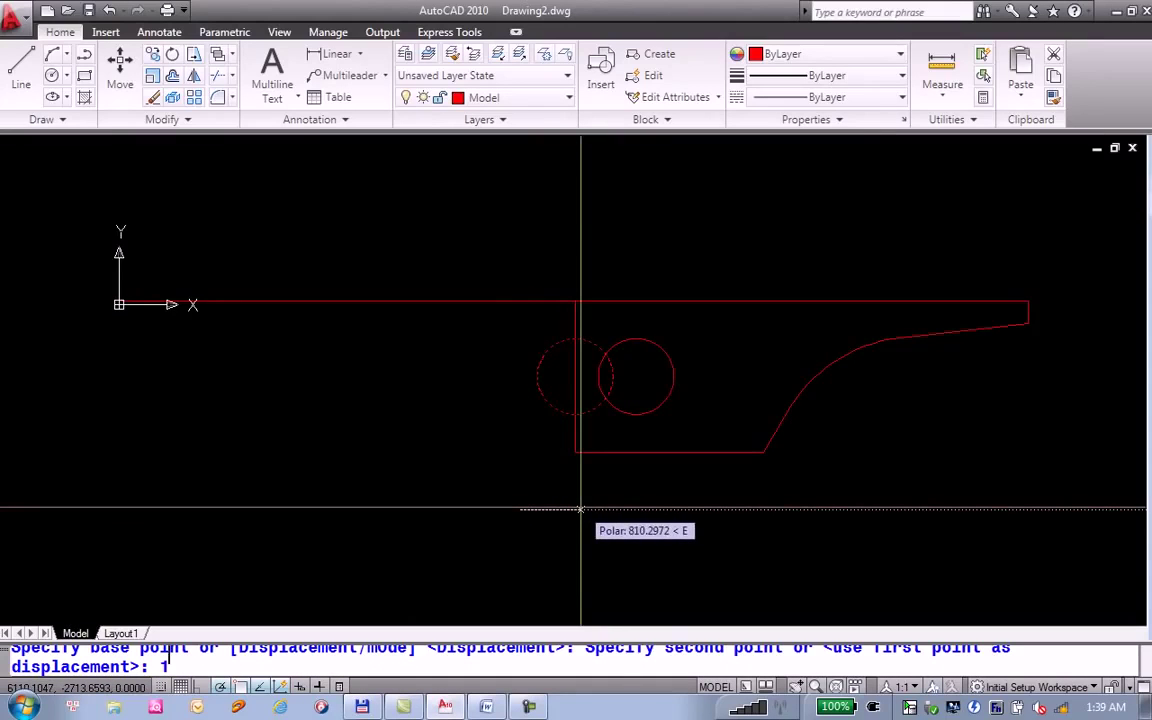
pyautogui.write('600')
pyautogui.press('Return')
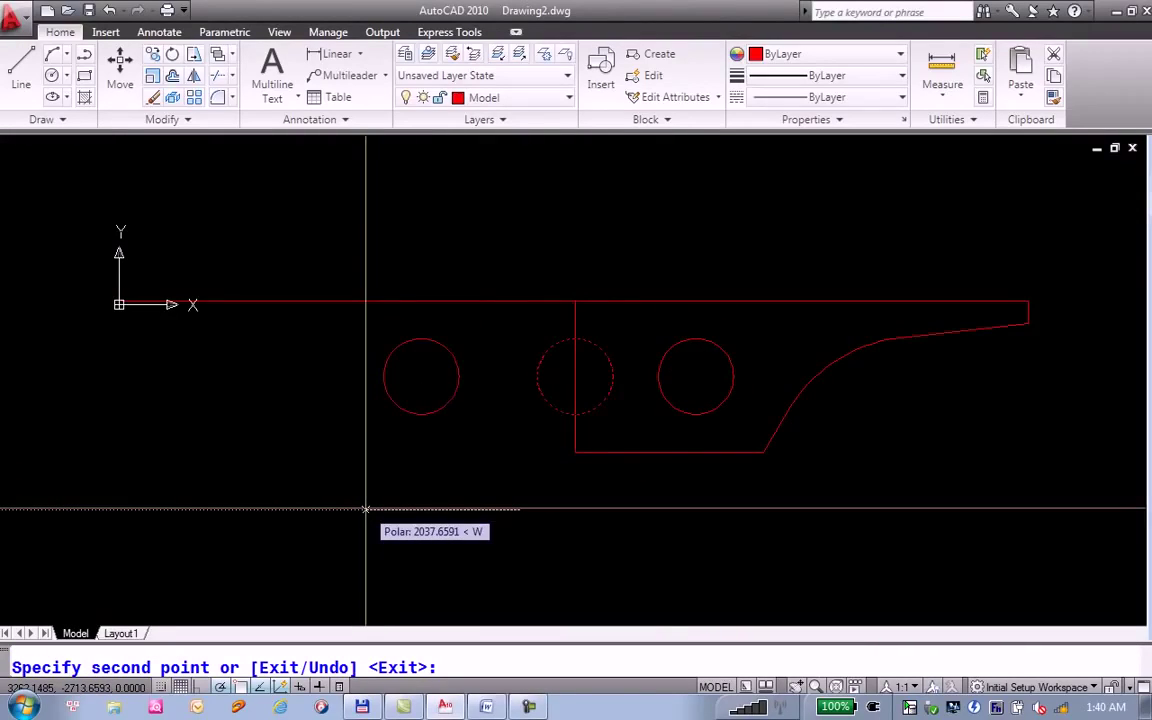
pyautogui.write('6')
pyautogui.write('00')
pyautogui.press('Return')
pyautogui.press('Escape')
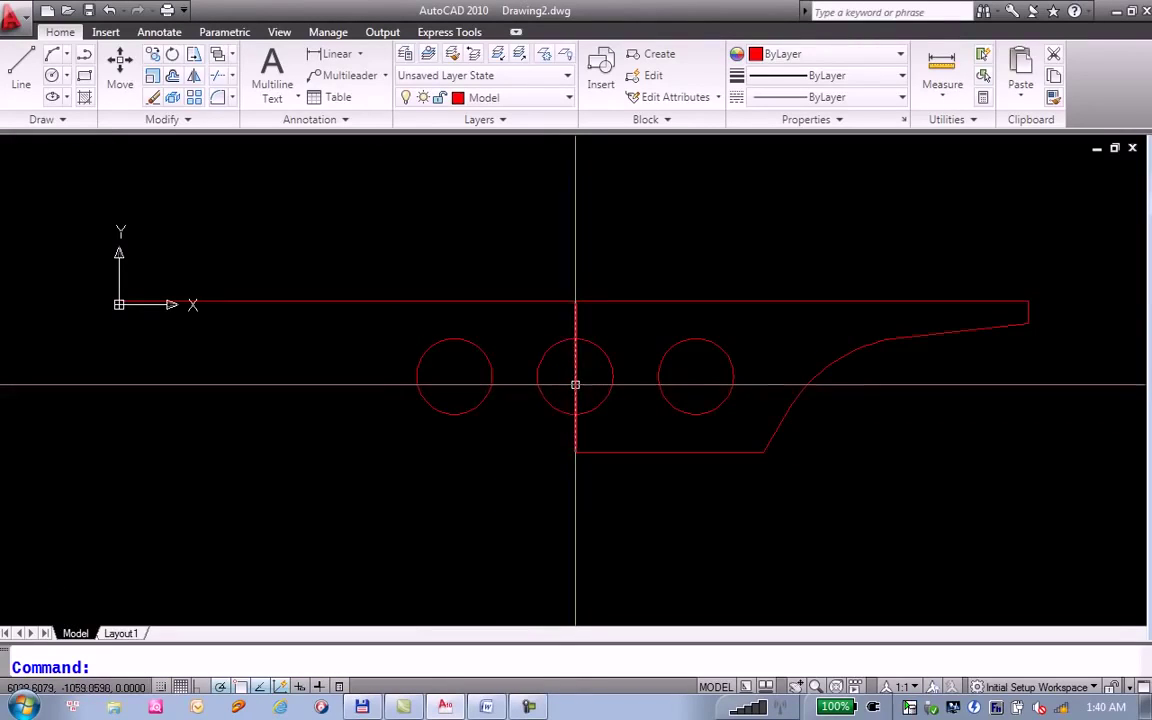
# Erase the vertical centre line and mirror the right half profile about a vertical axis, keeping the original.
pyautogui.click(575, 384)
pyautogui.press('Return')
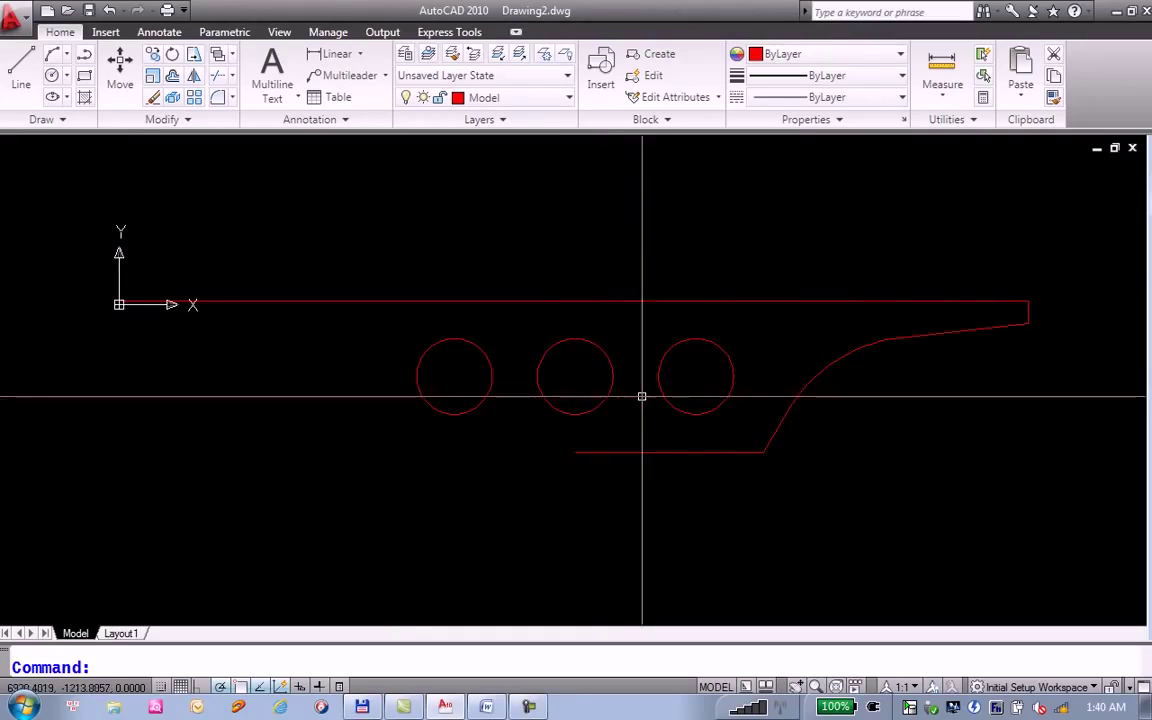
pyautogui.click(1064, 429)
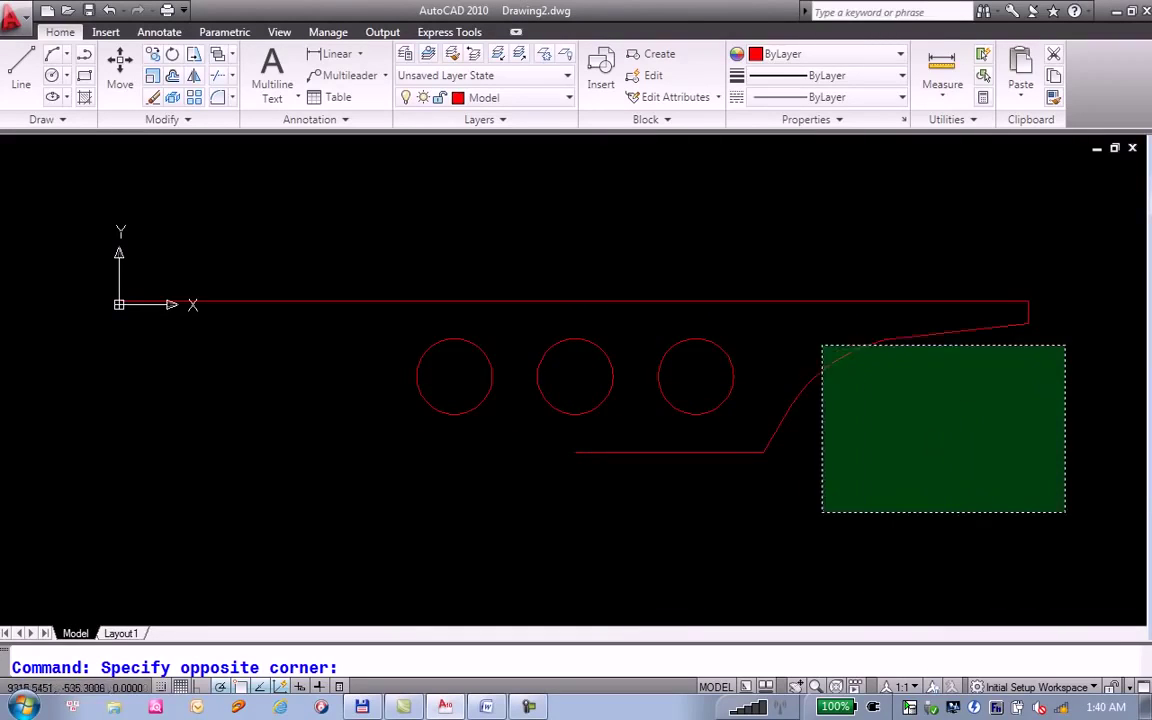
pyautogui.click(749, 328)
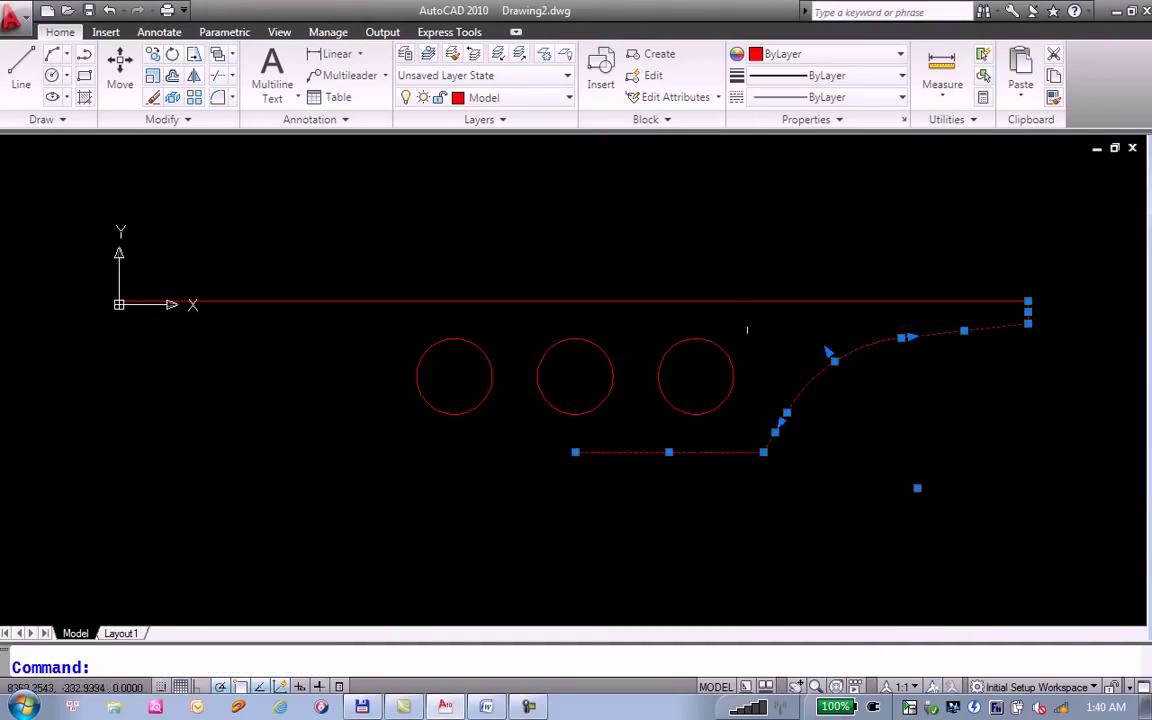
pyautogui.write('mi')
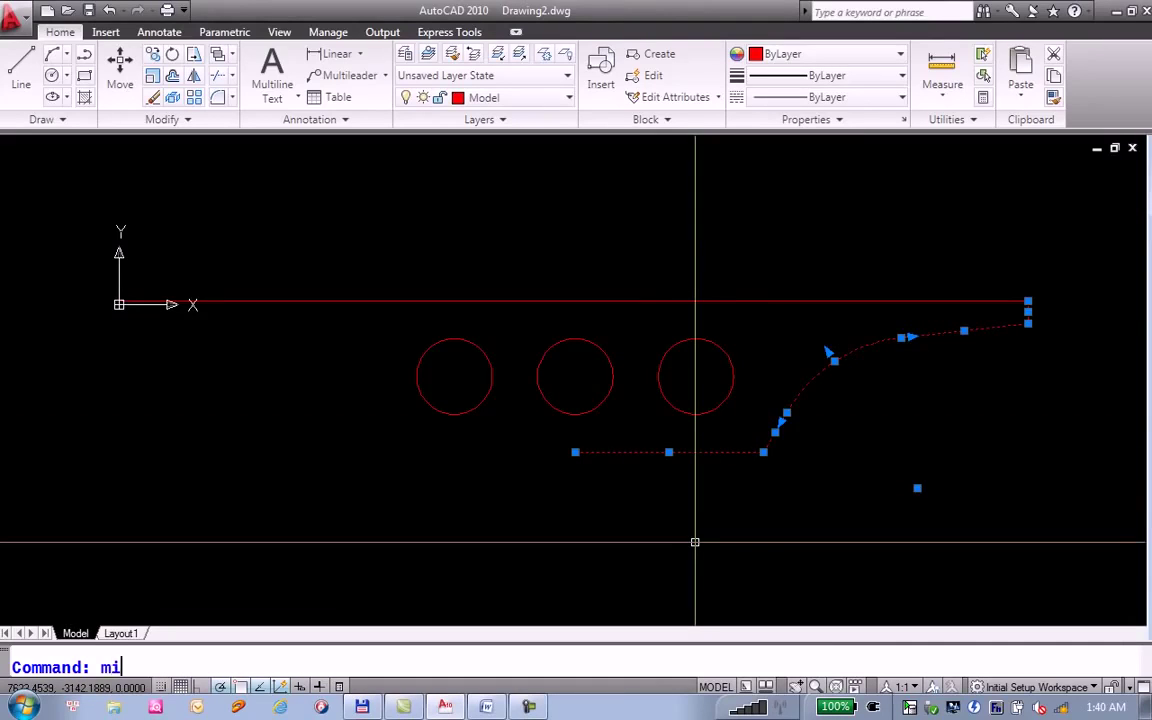
pyautogui.press('Return')
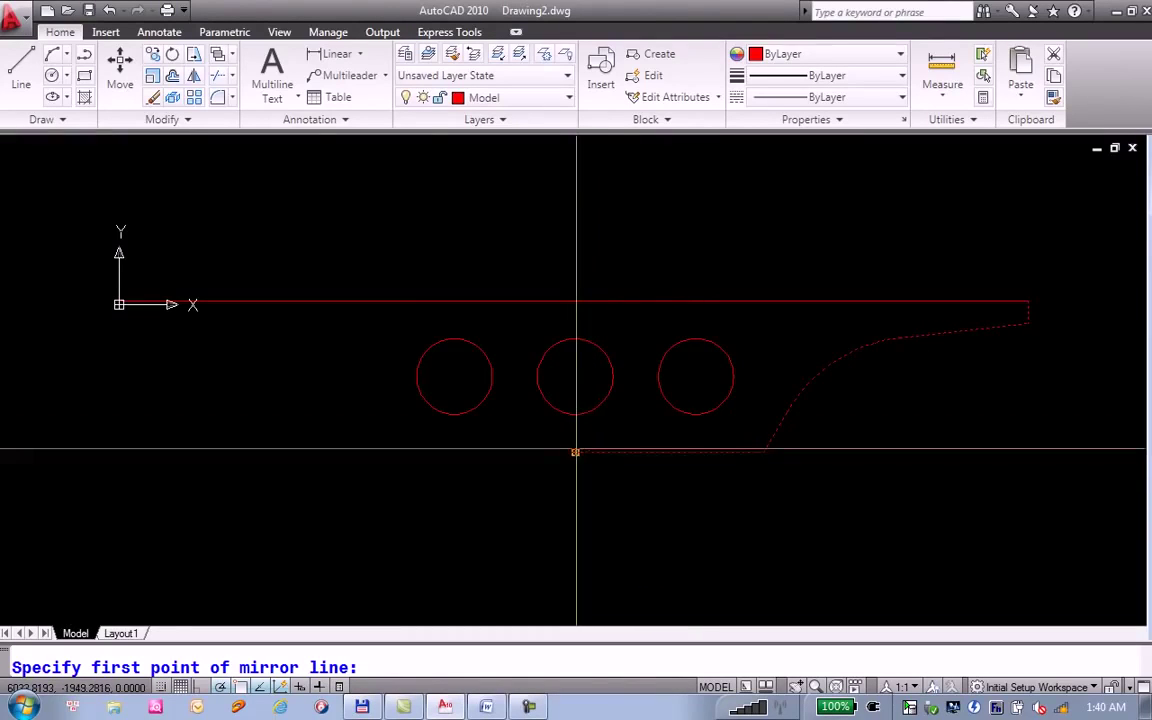
pyautogui.click(575, 452)
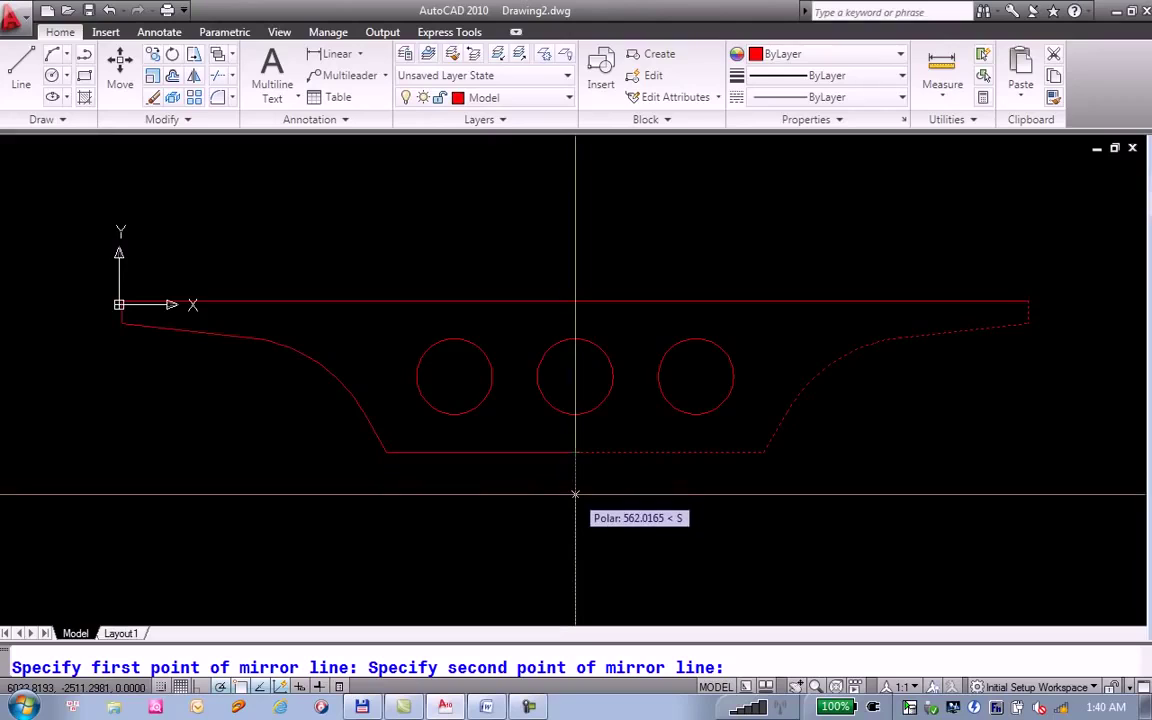
pyautogui.click(575, 493)
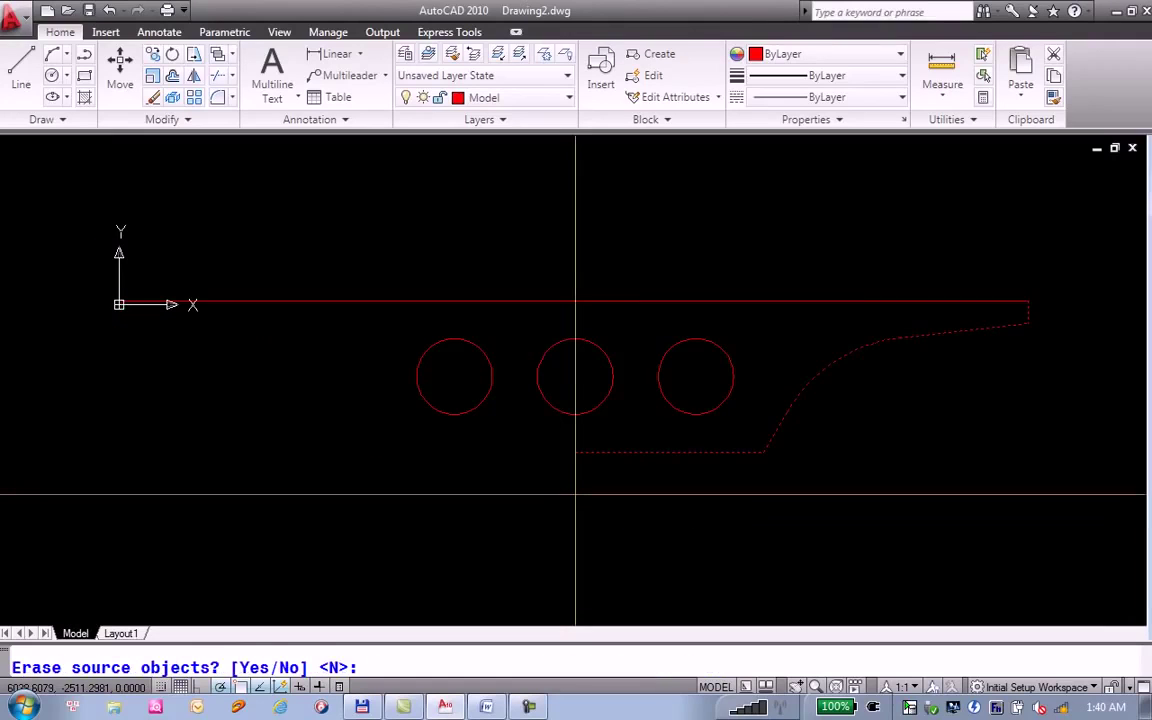
pyautogui.press('Return')
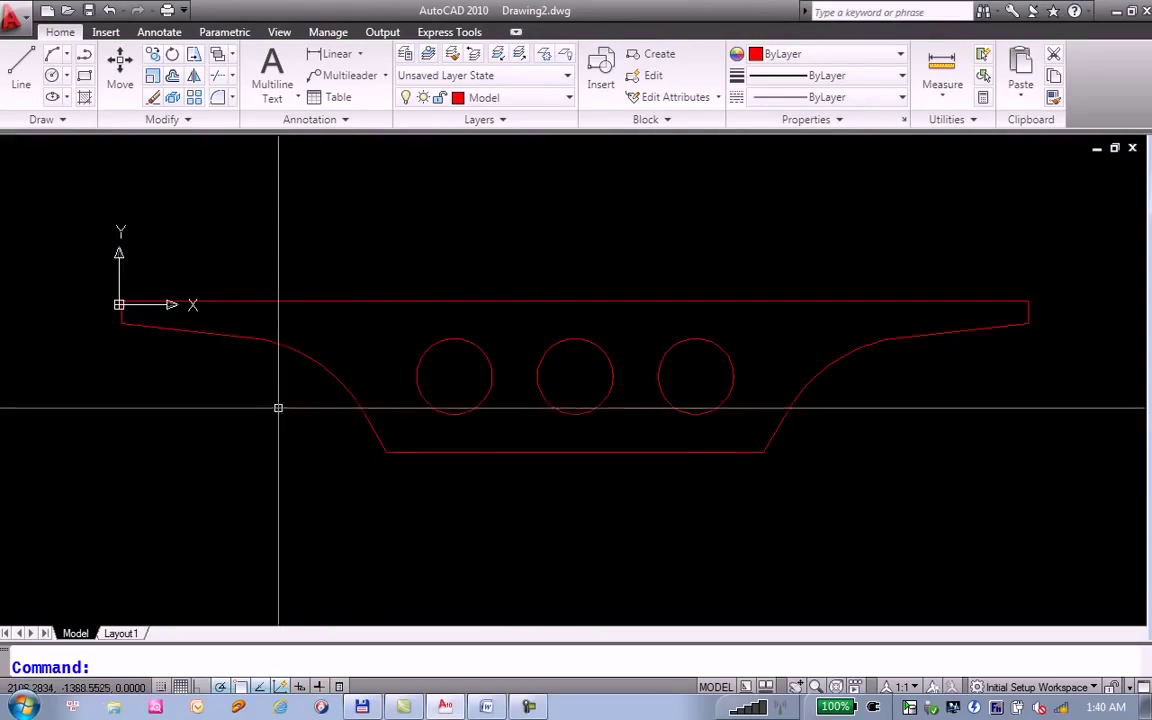
# Save the bridge section with SAVEAS to the Desktop as Section1, AutoCAD 2000/LT2000 DXF format.
pyautogui.write('sa')
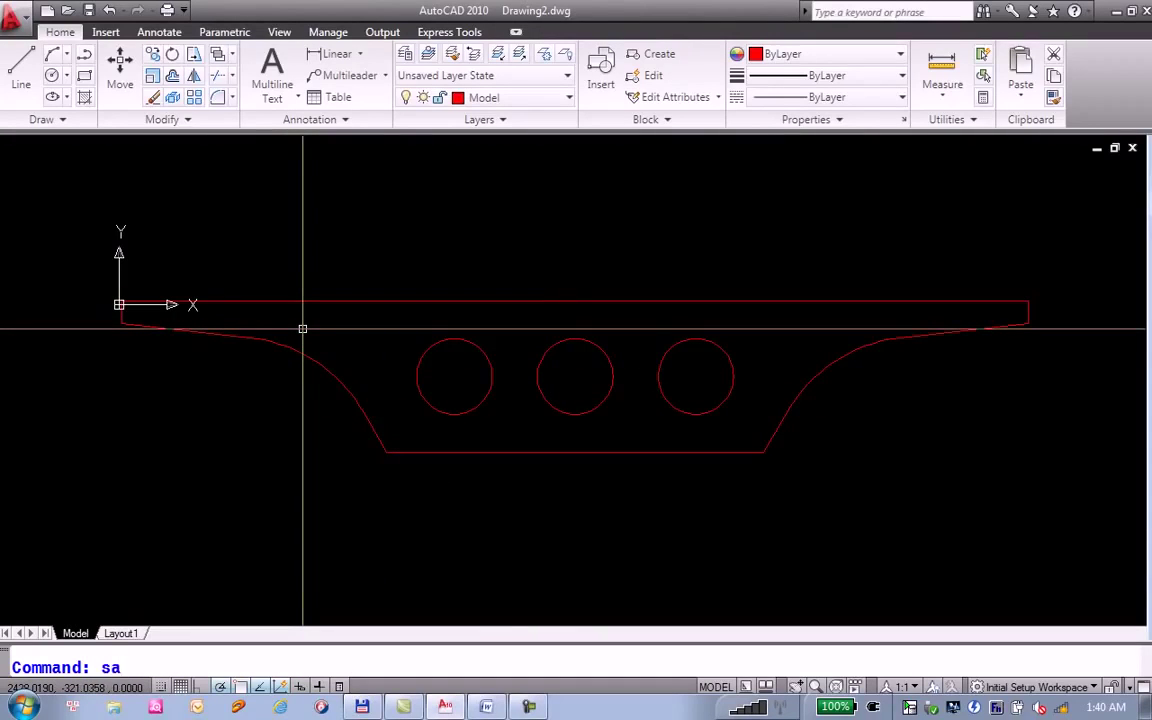
pyautogui.write('veas')
pyautogui.press('Return')
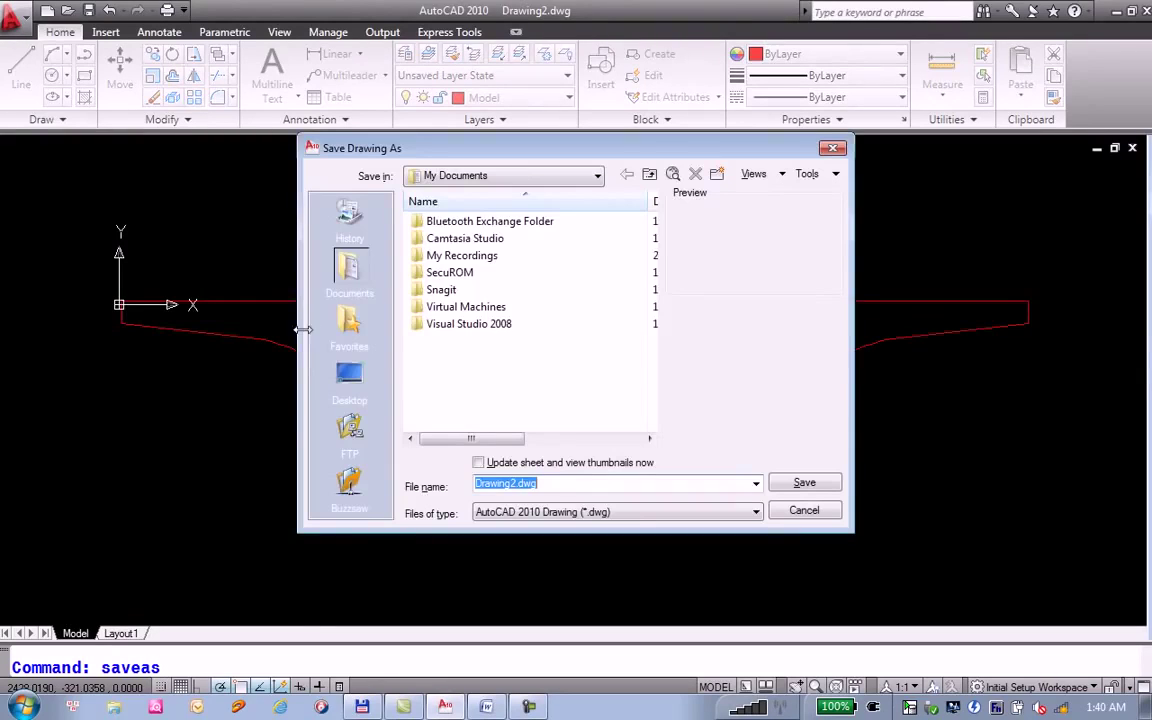
pyautogui.click(349, 375)
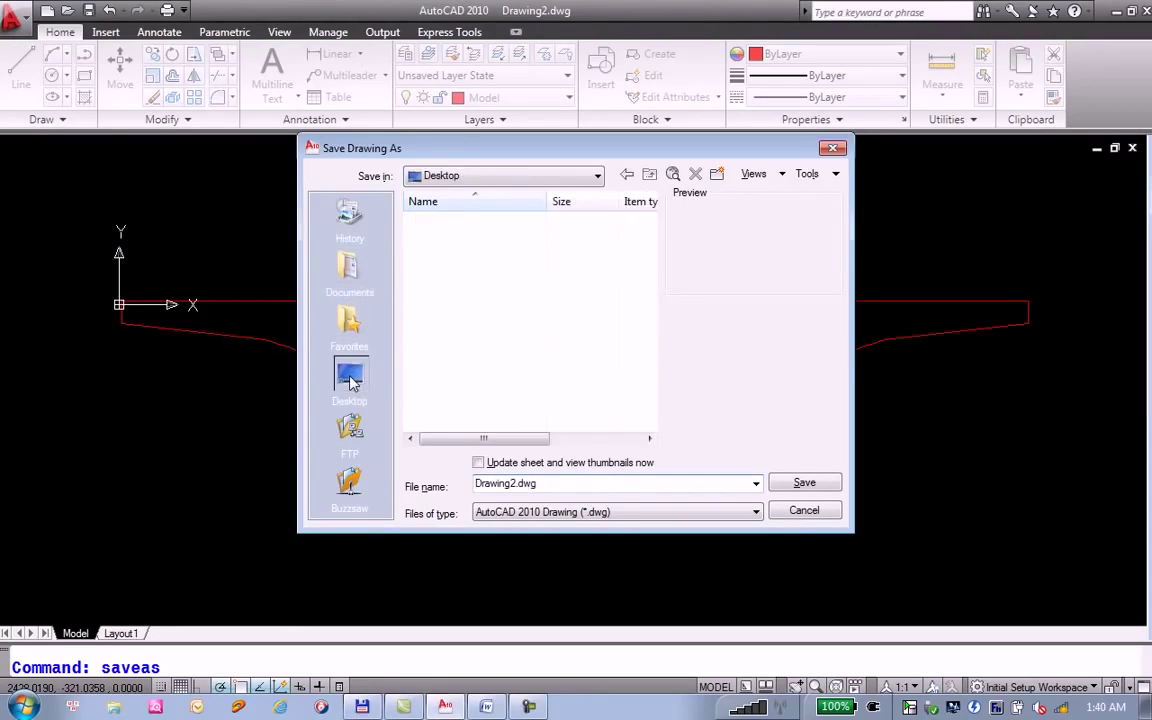
pyautogui.click(500, 512)
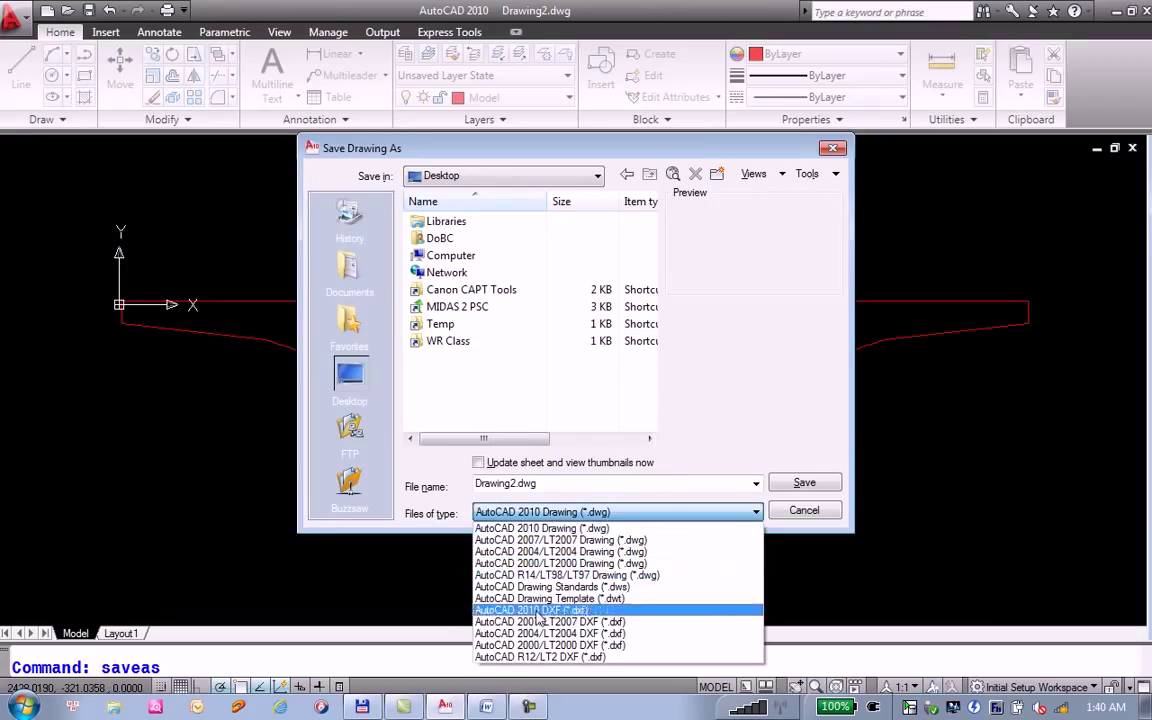
pyautogui.click(543, 646)
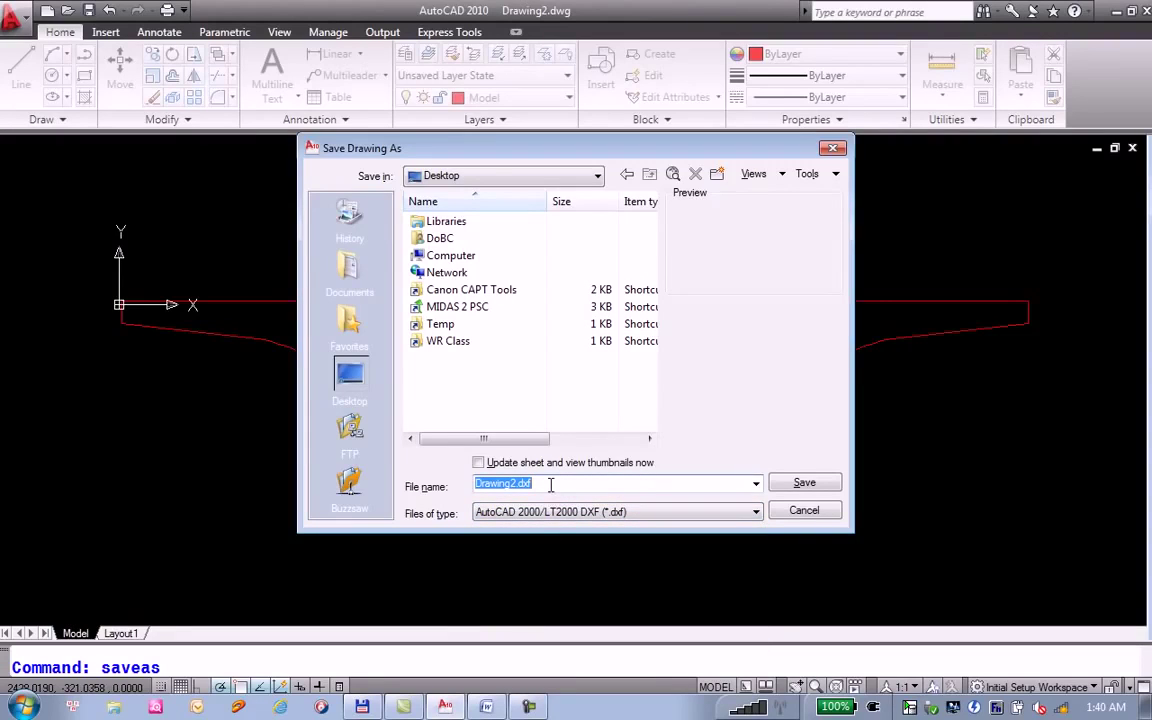
pyautogui.write('Section1')
pyautogui.click(803, 484)
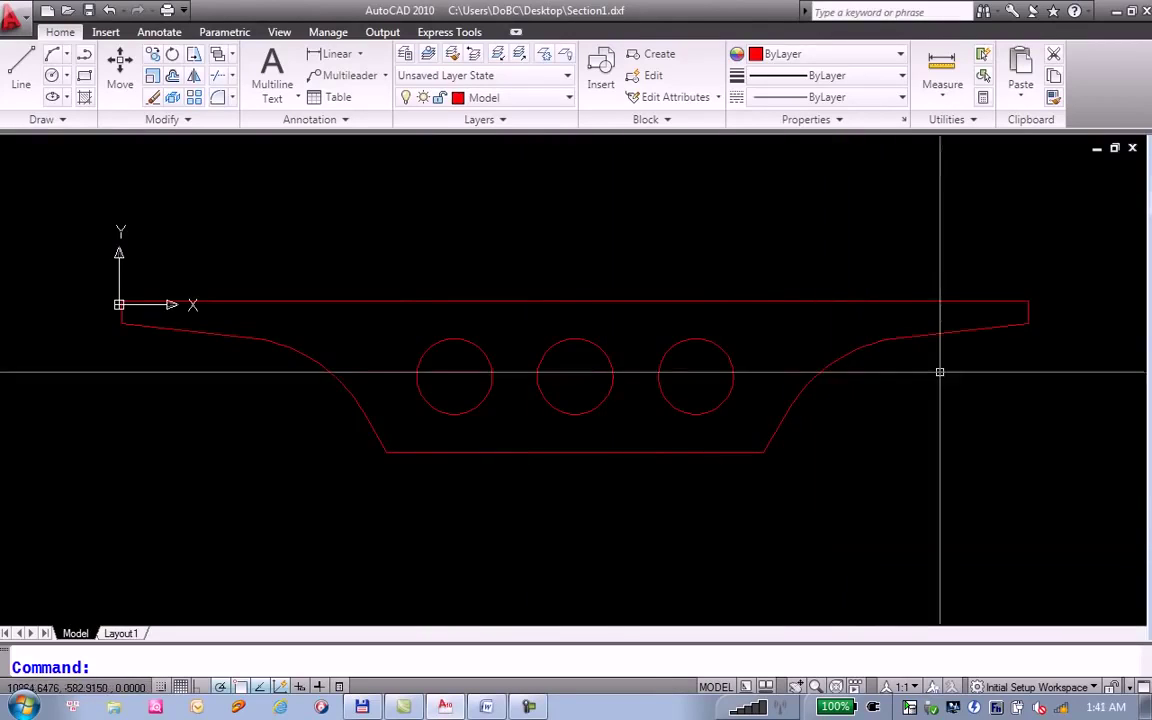
pyautogui.click(1117, 12)
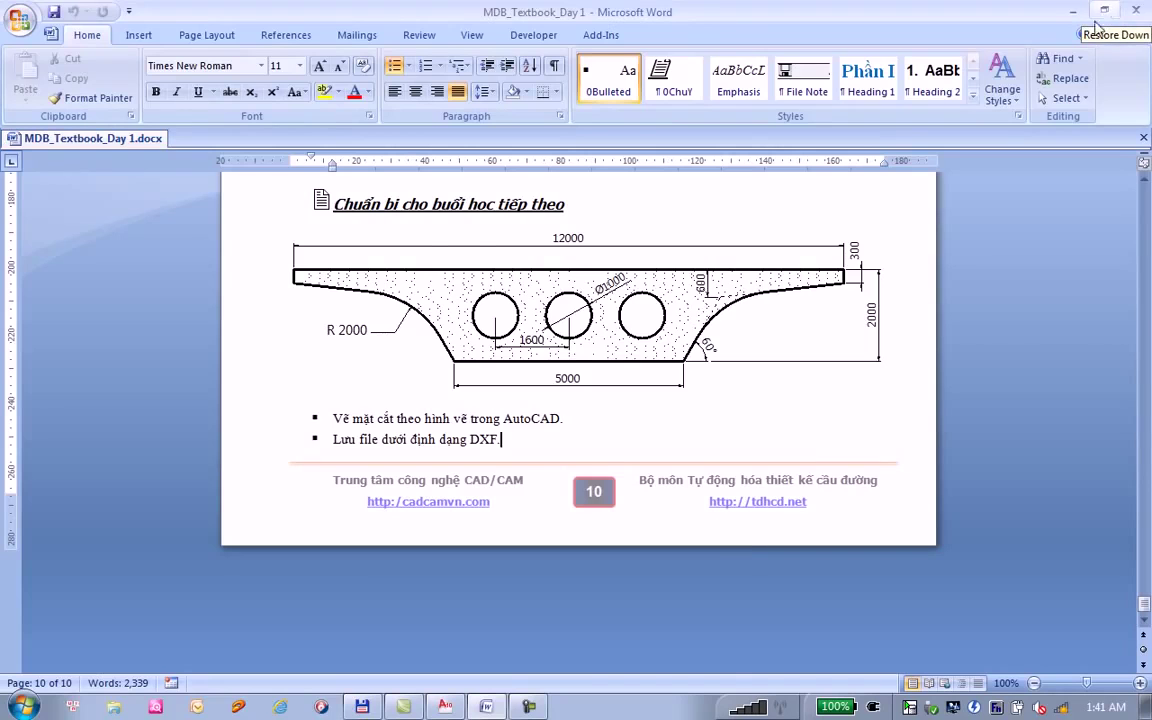
# Cancel the Font dialog in Word and minimise Word so the desktop shows.
pyautogui.hotkey('ctrl', 'd')
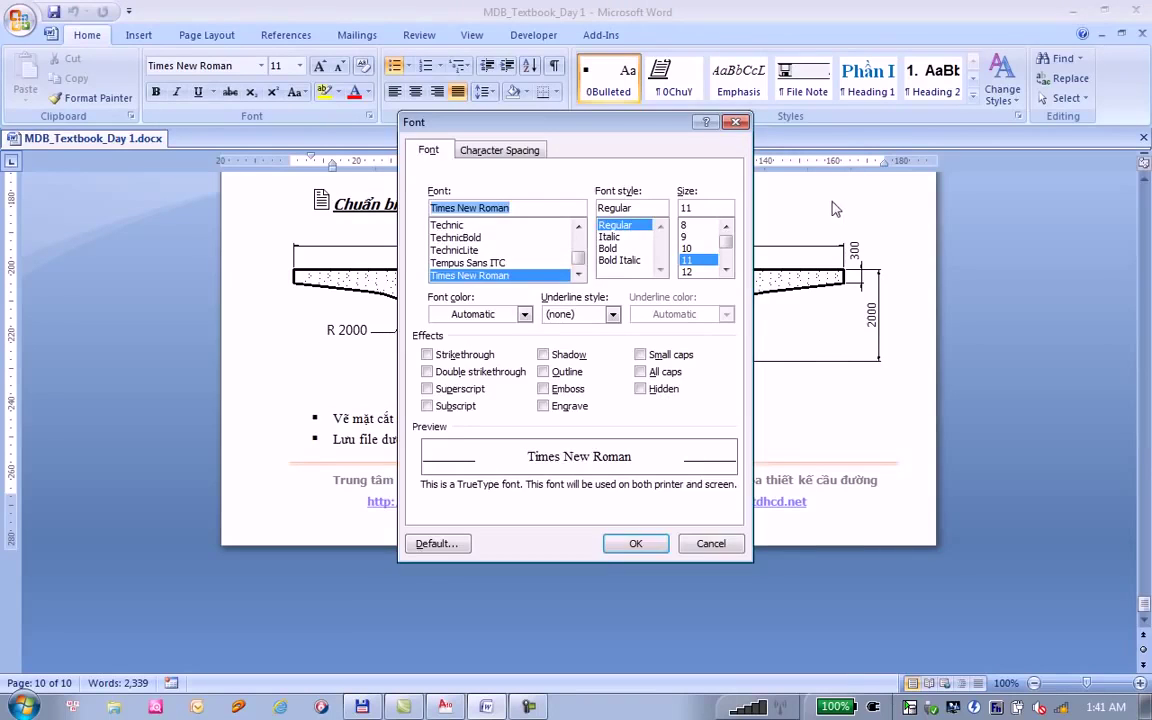
pyautogui.press('Escape')
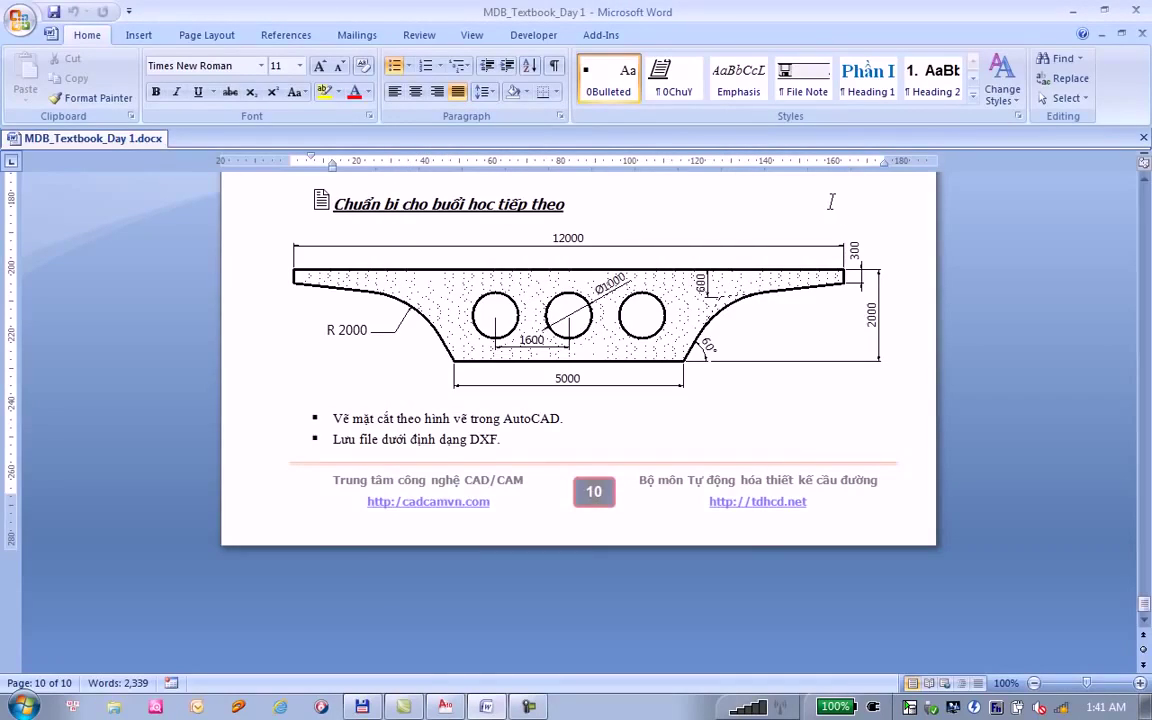
pyautogui.press('super+d')
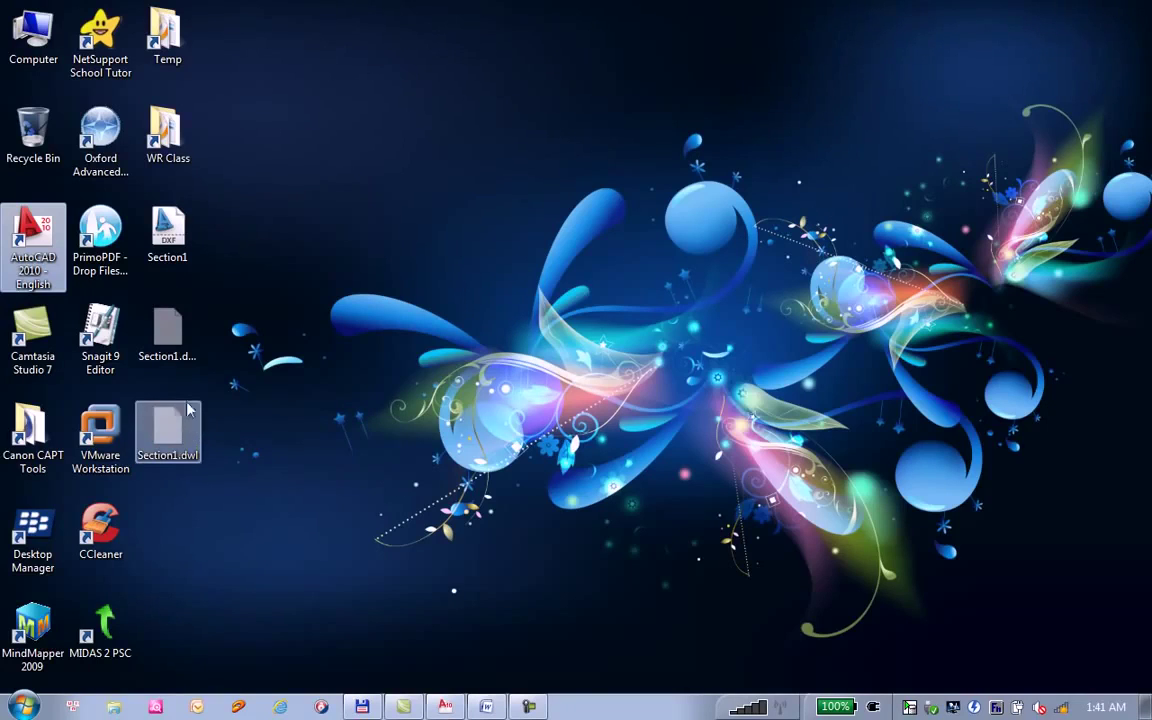
# Select the Section1 DXF file icon on the desktop.
pyautogui.click(158, 245)
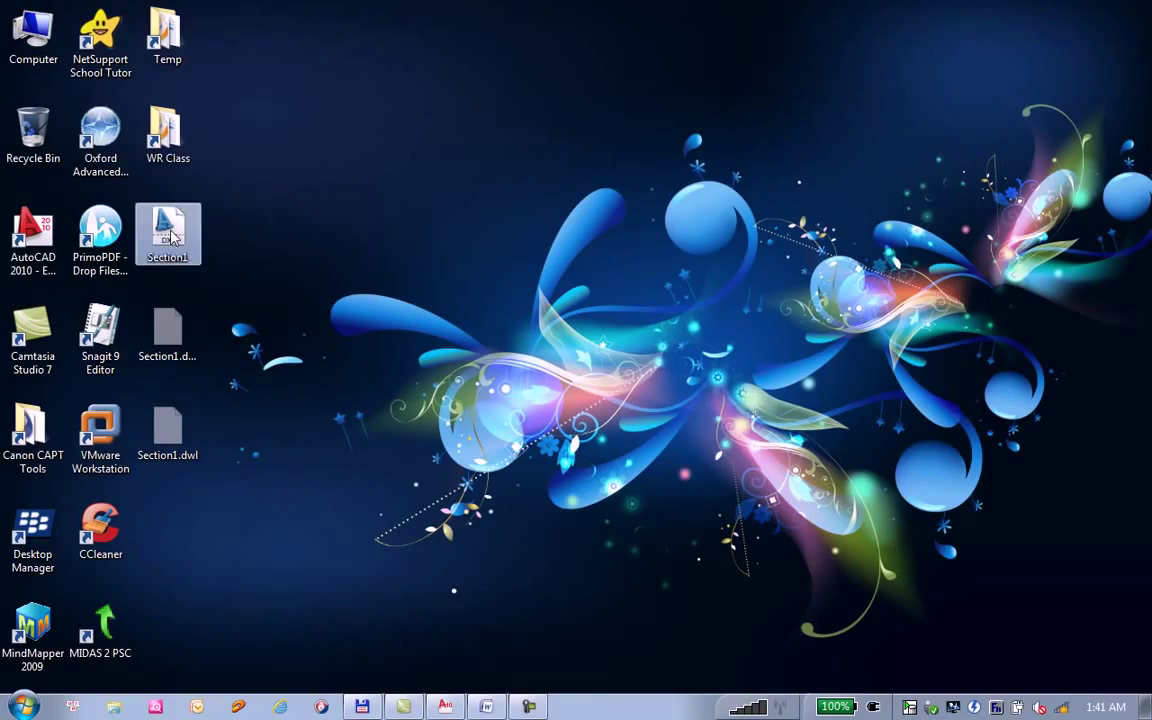